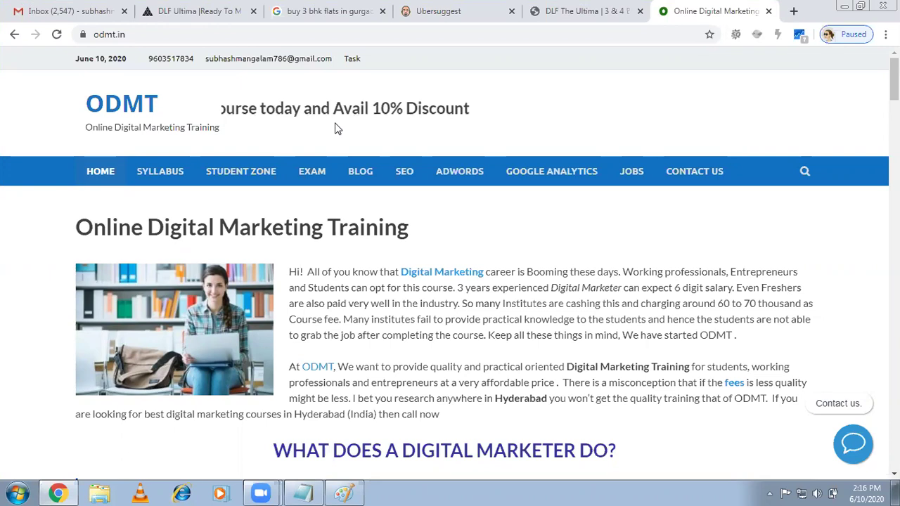
Switch to the DLF Ultima property page and focus the enquiry form's Email ID field
{"action": "left_click", "coordinate": [199, 7]}
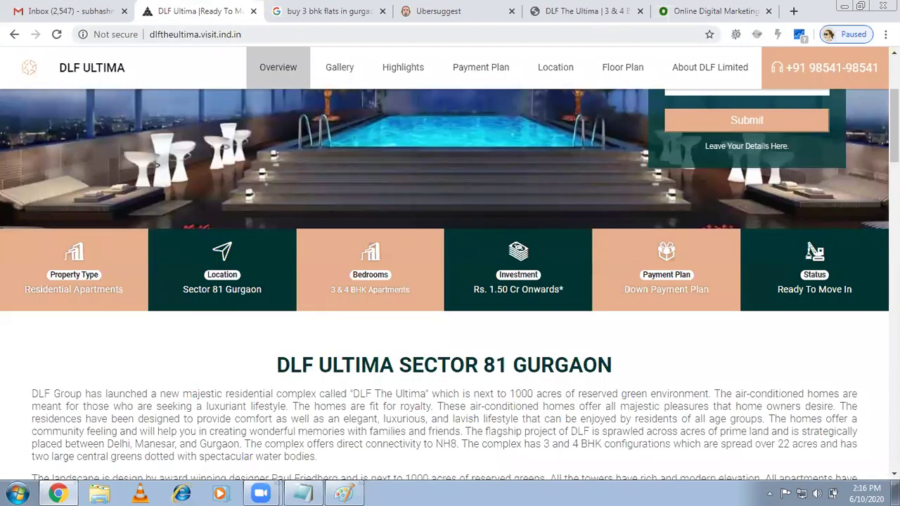
{"action": "scroll", "coordinate": [645, 70], "scroll_direction": "up", "scroll_amount": 3}
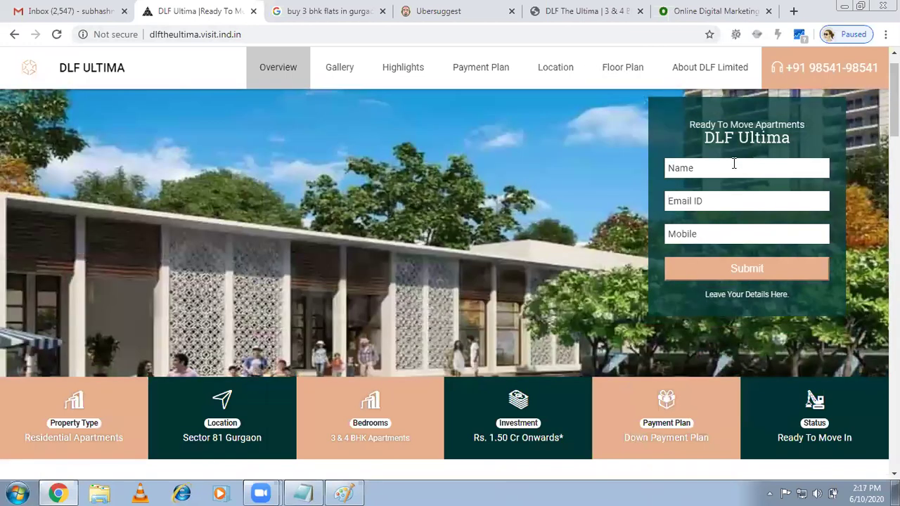
{"action": "left_click", "coordinate": [687, 201]}
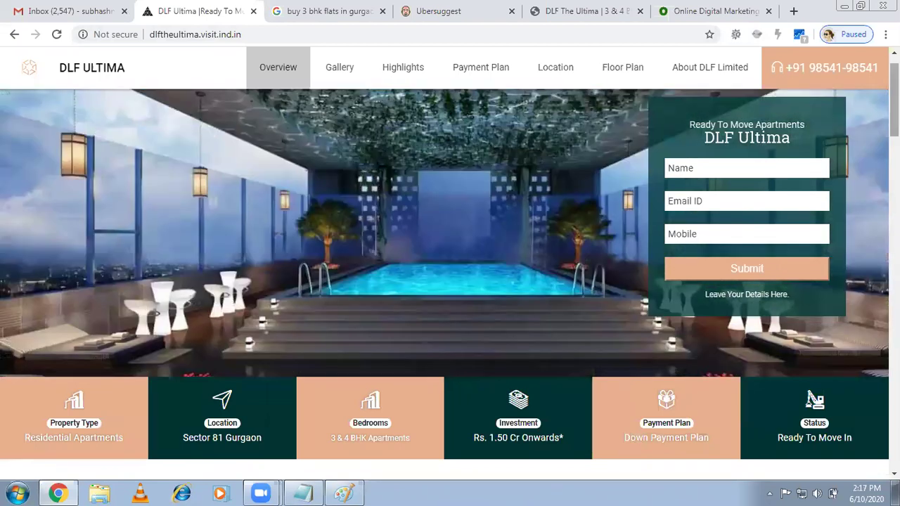
Scroll through the DLF Ultima page sections and return to the top
{"action": "scroll", "coordinate": [450, 281], "scroll_direction": "down", "scroll_amount": 1}
{"action": "scroll", "coordinate": [450, 281], "scroll_direction": "down", "scroll_amount": 1}
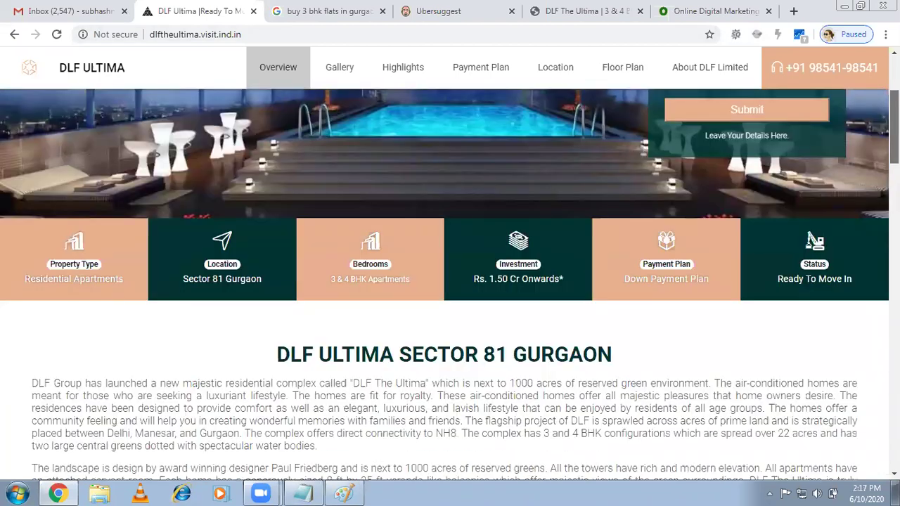
{"action": "scroll", "coordinate": [449, 281], "scroll_direction": "down", "scroll_amount": 5}
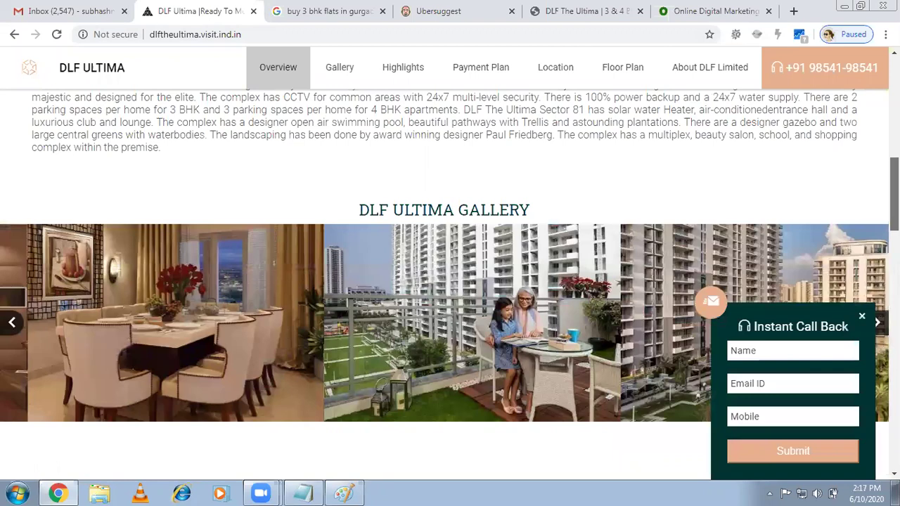
{"action": "scroll", "coordinate": [449, 281], "scroll_direction": "down", "scroll_amount": 4}
{"action": "scroll", "coordinate": [450, 281], "scroll_direction": "up", "scroll_amount": 8}
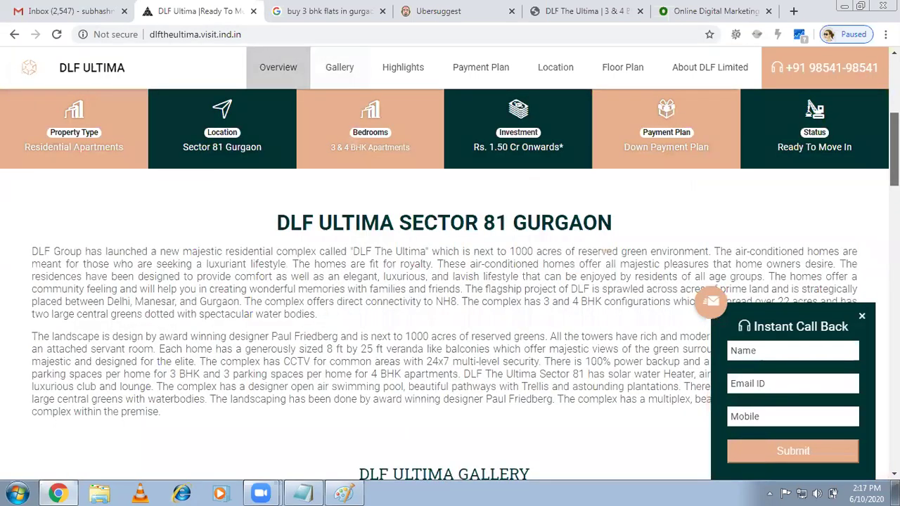
{"action": "scroll", "coordinate": [450, 281], "scroll_direction": "up", "scroll_amount": 5}
{"action": "scroll", "coordinate": [450, 281], "scroll_direction": "down", "scroll_amount": 8}
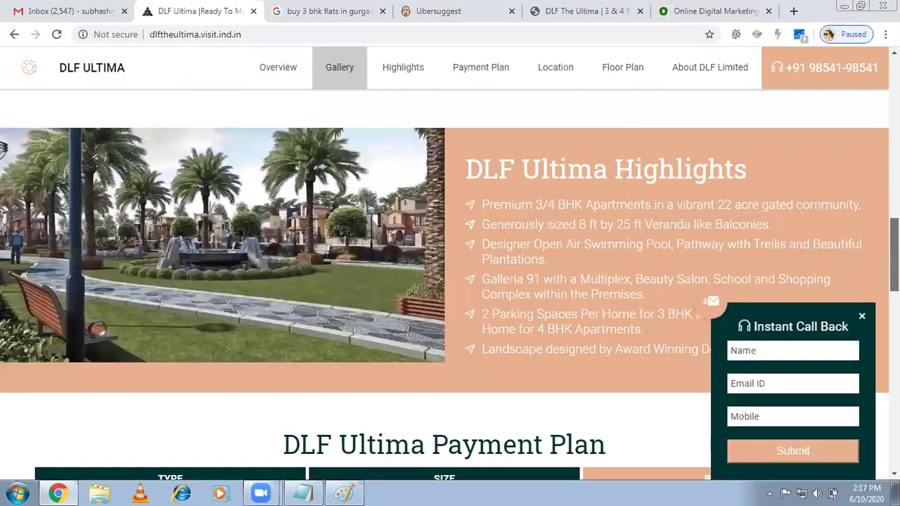
{"action": "scroll", "coordinate": [450, 281], "scroll_direction": "down", "scroll_amount": 5}
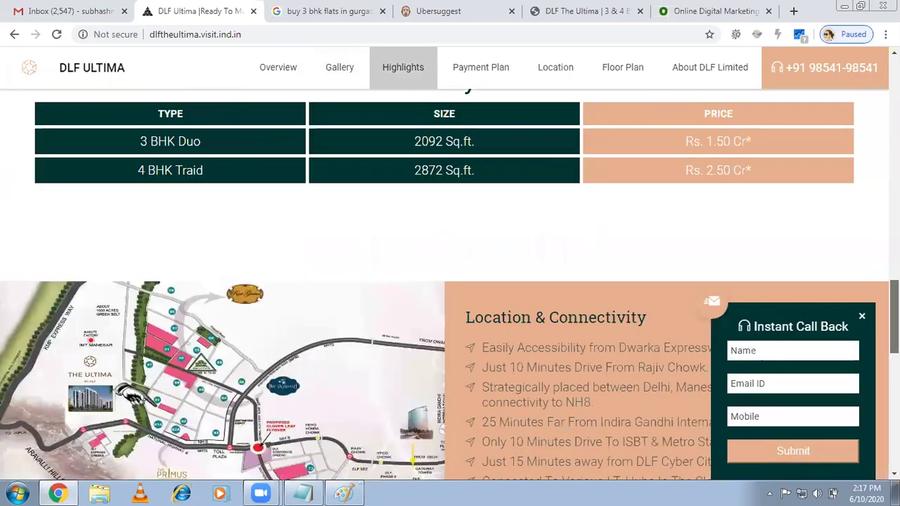
{"action": "scroll", "coordinate": [417, 87], "scroll_direction": "up", "scroll_amount": 12}
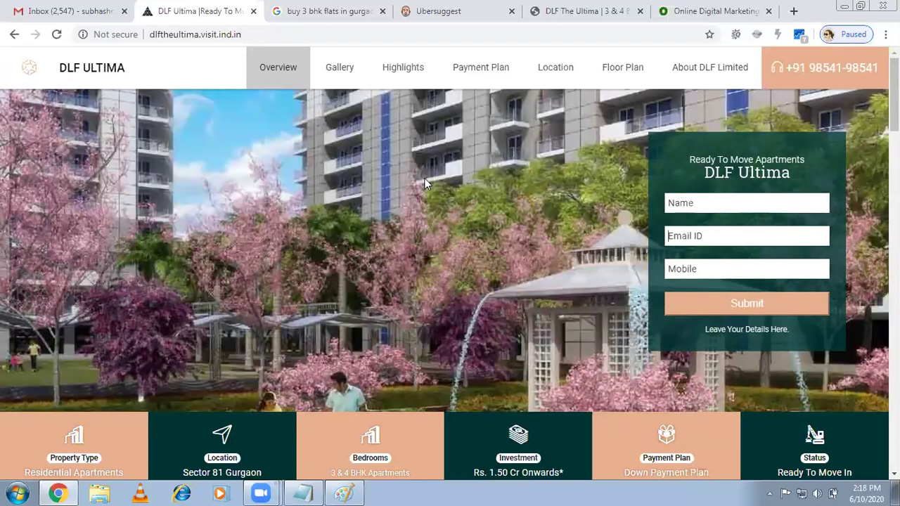
Bring forward the Paint drawing with the rectangle labelled 'Website'
{"action": "left_click", "coordinate": [343, 492]}
Add a four-line list above the Website box: Google Ads, Facebook, Instagram, Email Marketing
{"action": "left_click", "coordinate": [233, 192]}
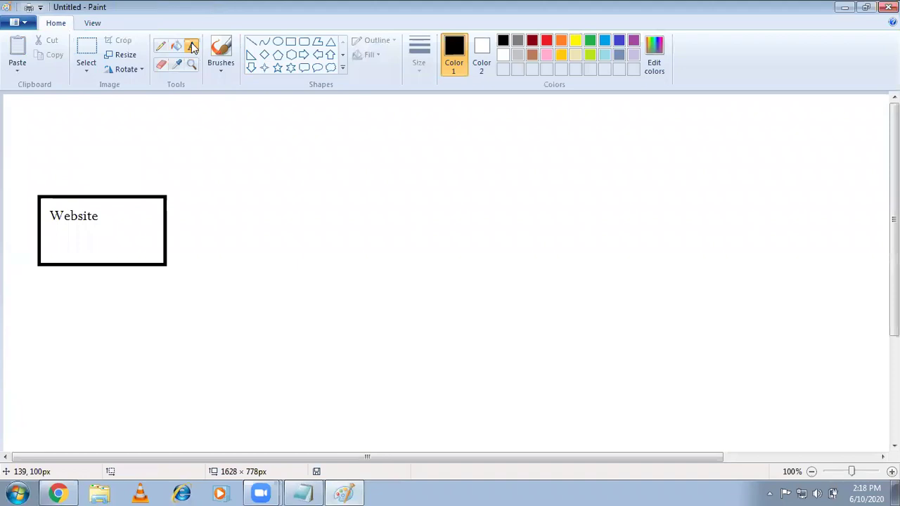
{"action": "left_click_drag", "start_coordinate": [284, 111], "coordinate": [382, 202]}
{"action": "type", "text": "Google Ads"}
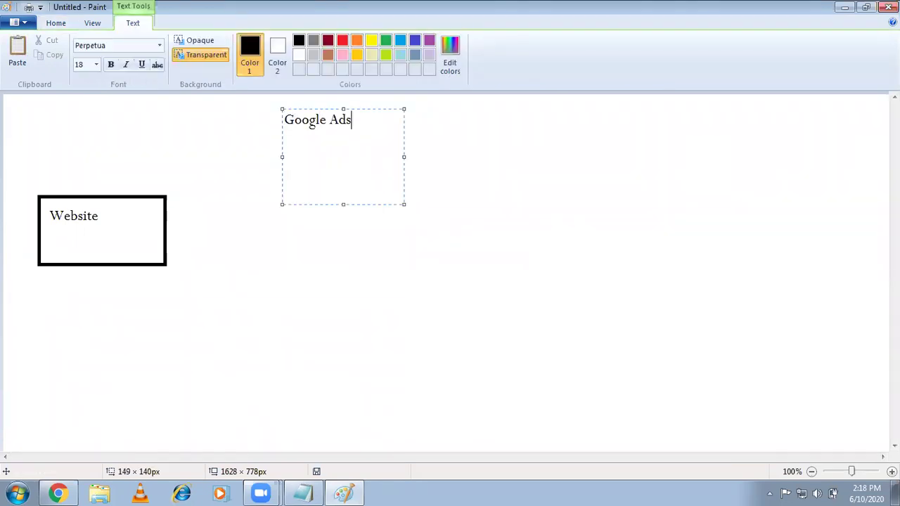
{"action": "key", "text": "Return"}
{"action": "type", "text": "Facebook"}
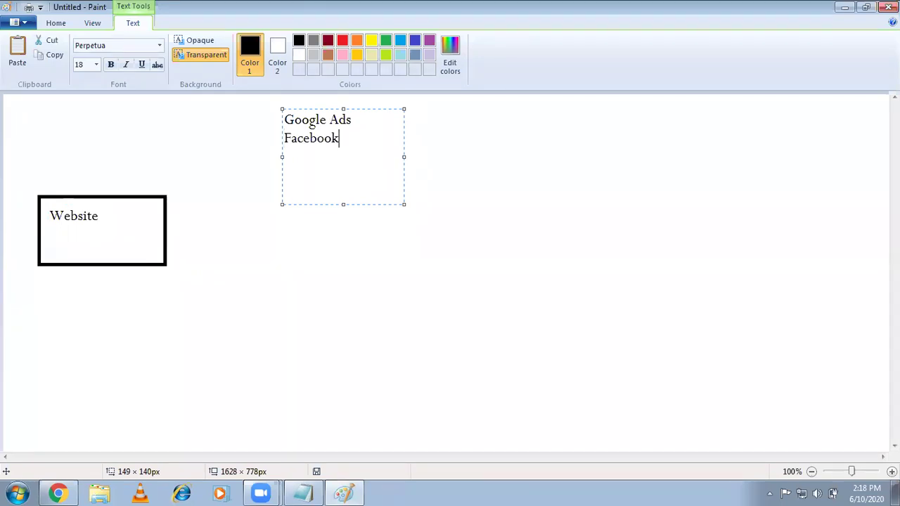
{"action": "key", "text": "Return"}
{"action": "type", "text": "Instagram"}
{"action": "key", "text": "Return"}
{"action": "type", "text": "Email Mar"}
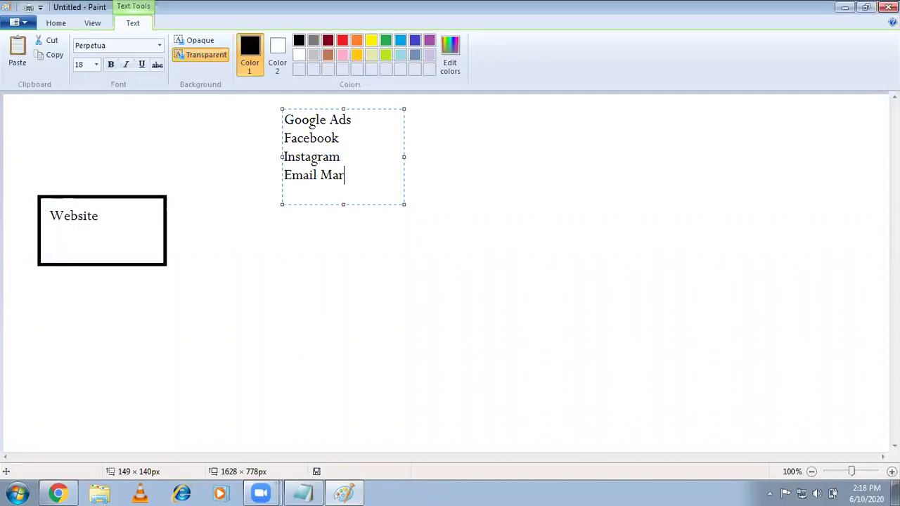
{"action": "type", "text": "keting"}
{"action": "left_click", "coordinate": [213, 127]}
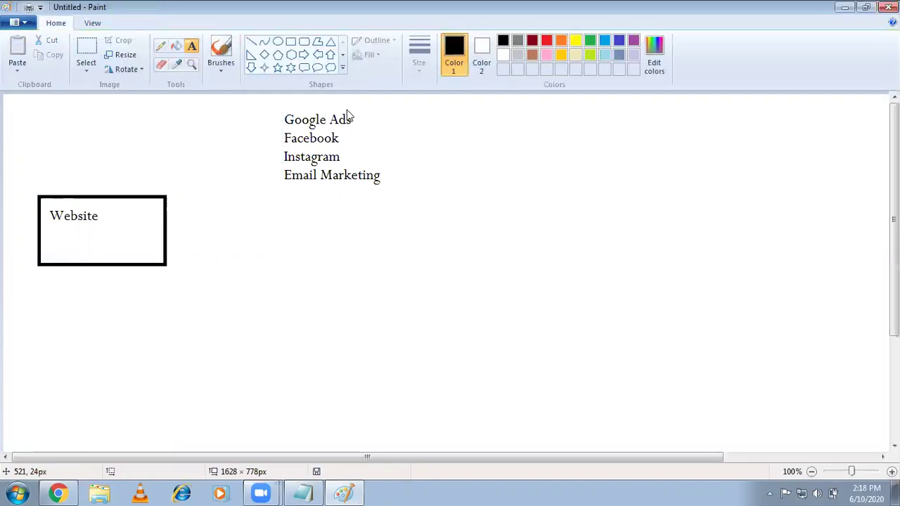
{"action": "key", "text": "alt+Tab"}
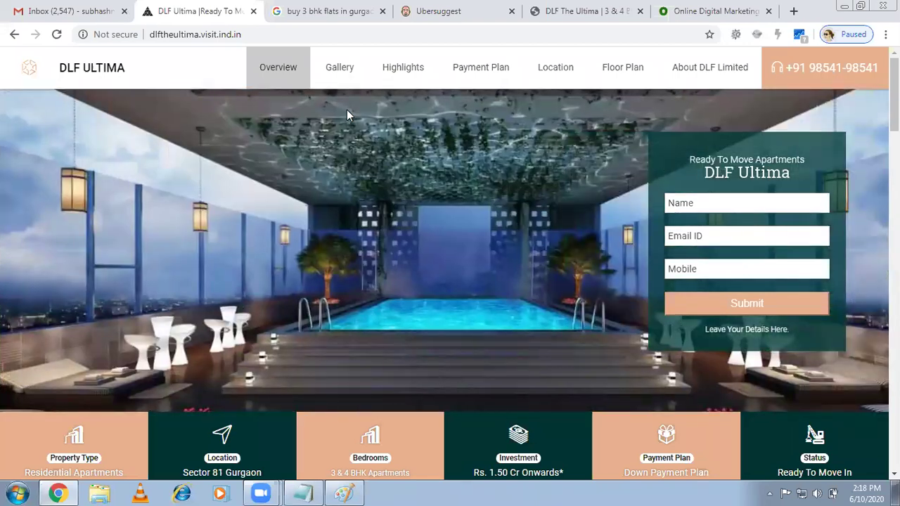
Show the 'buy 3 bhk flats in gurgaon' results, trim the trailing space and highlight 'flats in gurgaon'
{"action": "left_click", "coordinate": [332, 9]}
{"action": "left_click", "coordinate": [299, 63]}
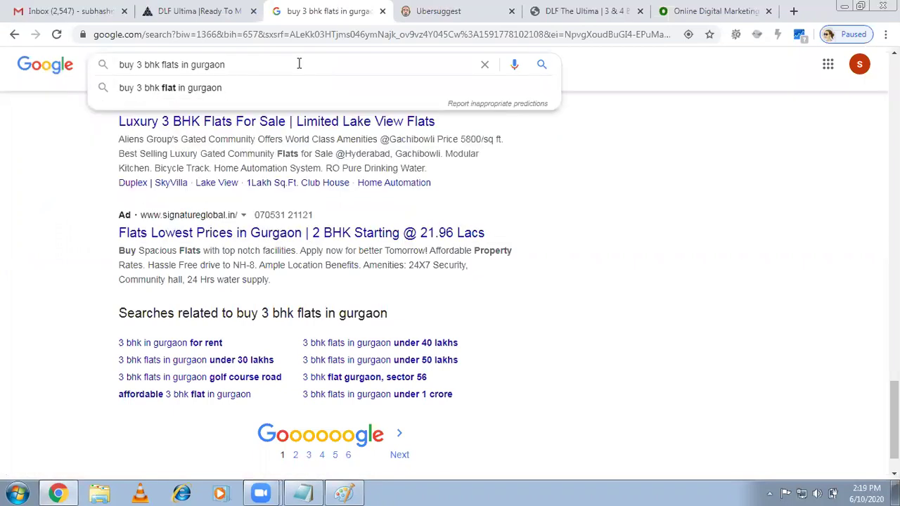
{"action": "key", "text": "BackSpace"}
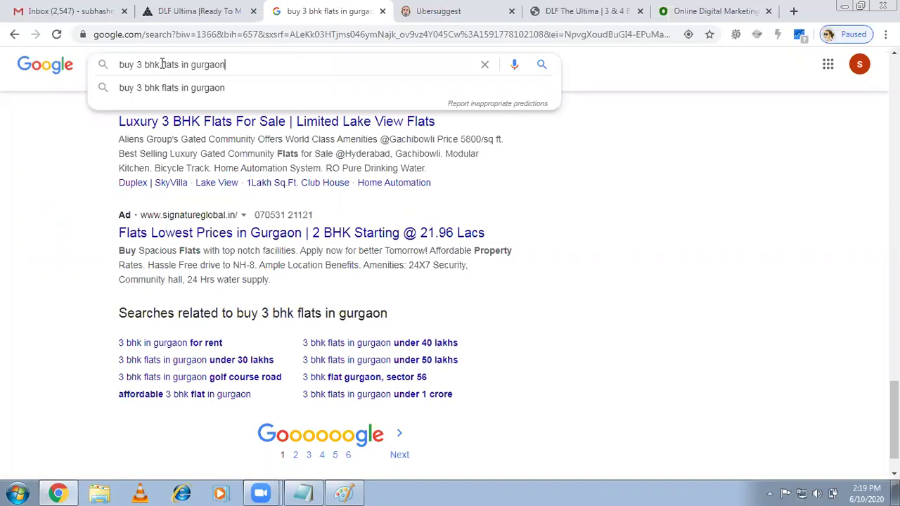
{"action": "left_click_drag", "start_coordinate": [163, 64], "coordinate": [229, 61]}
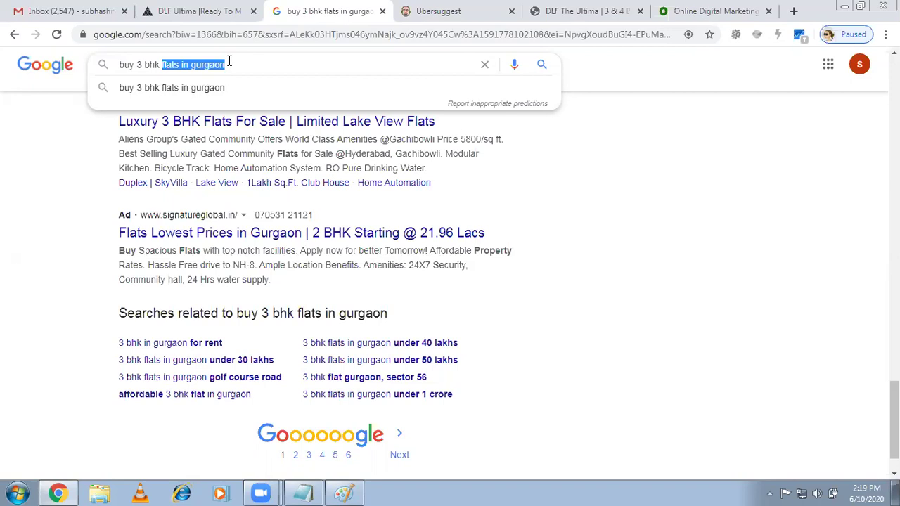
{"action": "left_click", "coordinate": [433, 10]}
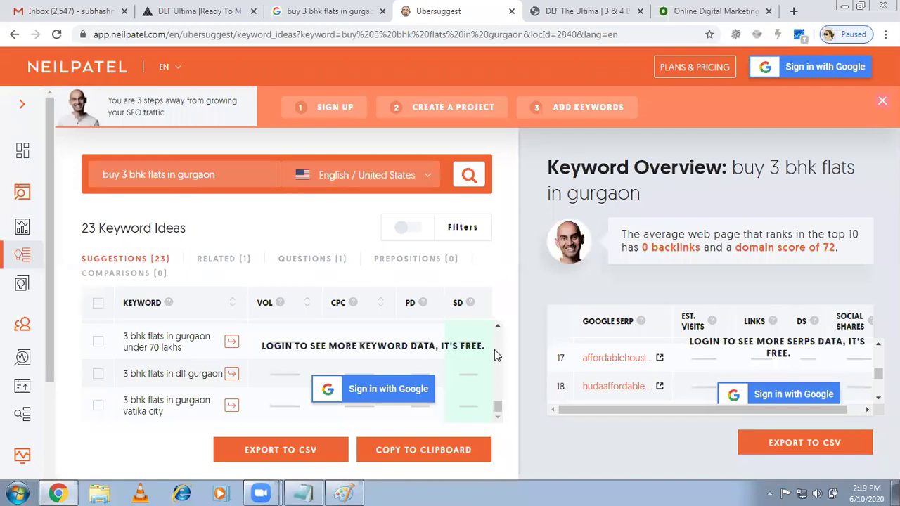
{"action": "left_click", "coordinate": [498, 328]}
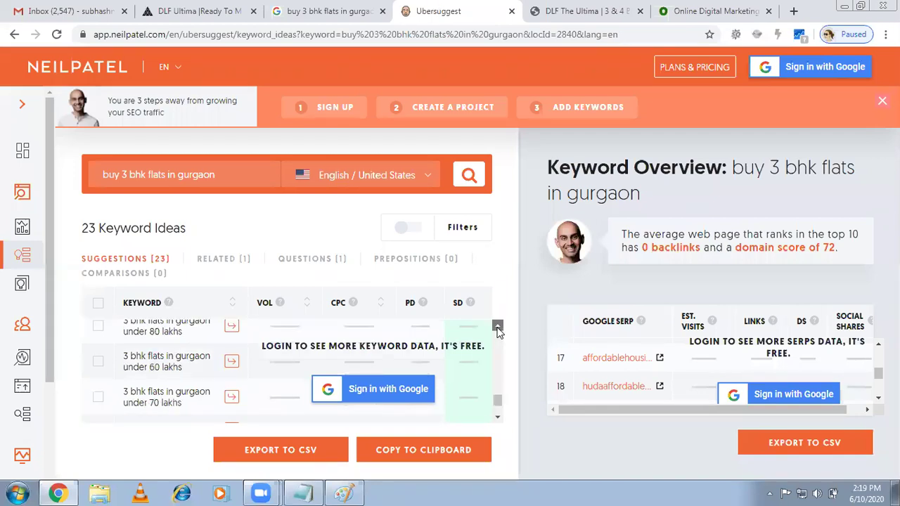
{"action": "left_click", "coordinate": [498, 328]}
{"action": "left_click", "coordinate": [498, 329]}
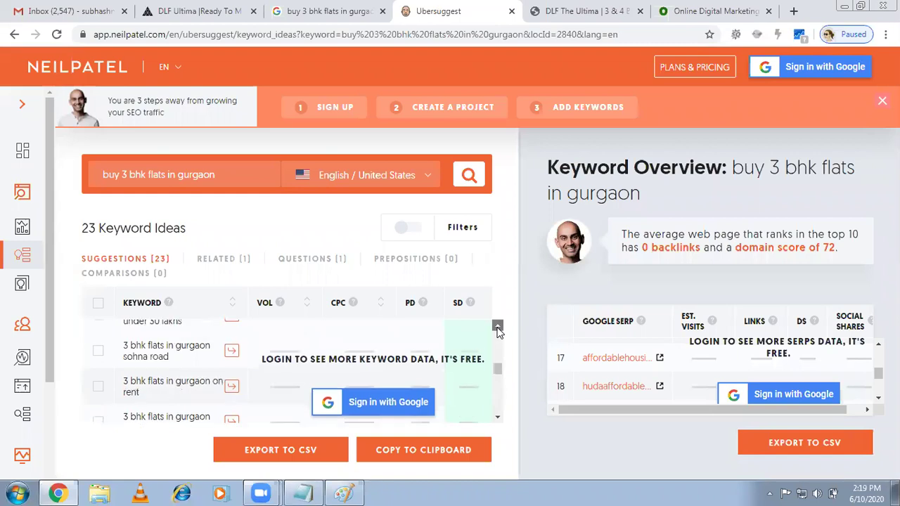
{"action": "left_click", "coordinate": [498, 329]}
{"action": "left_click", "coordinate": [497, 328]}
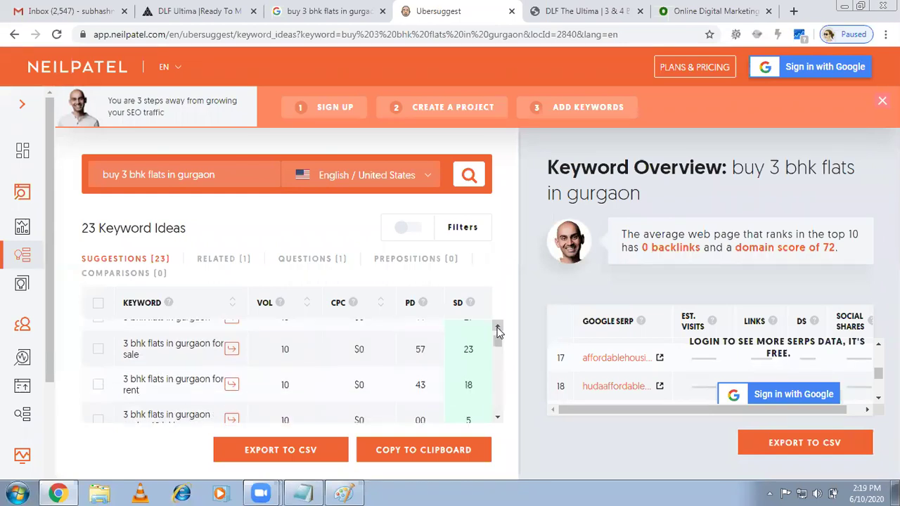
{"action": "left_click", "coordinate": [498, 329]}
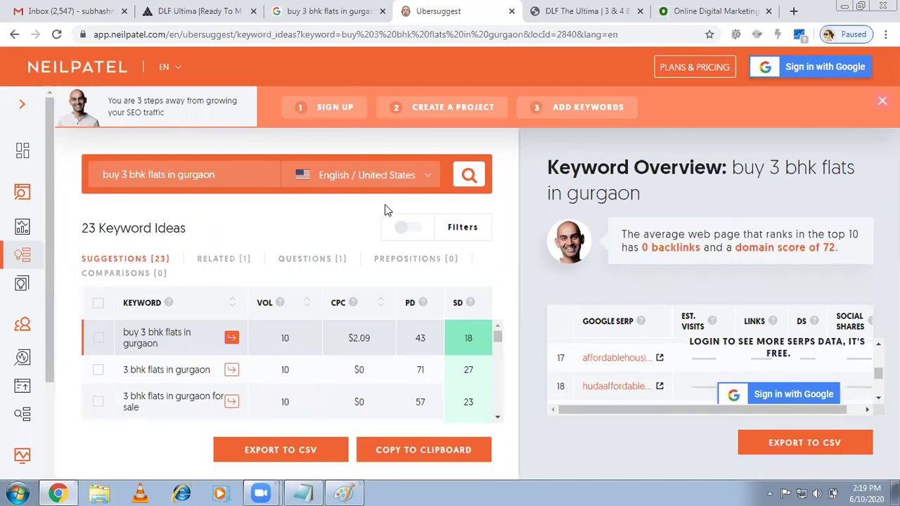
{"action": "left_click", "coordinate": [317, 7]}
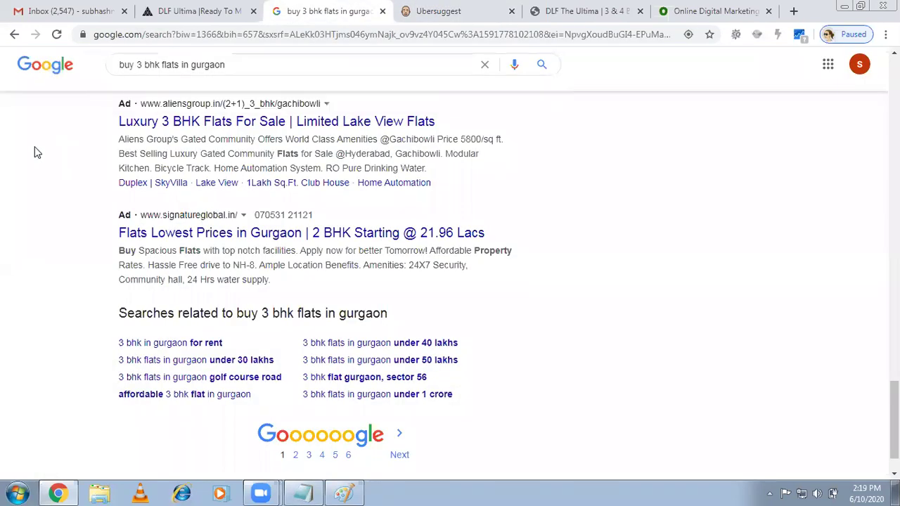
In leads.txt, write 'Buy 2 BHK Apartment in Gurugaon' with 3 and 4 on following lines
{"action": "left_click", "coordinate": [304, 493]}
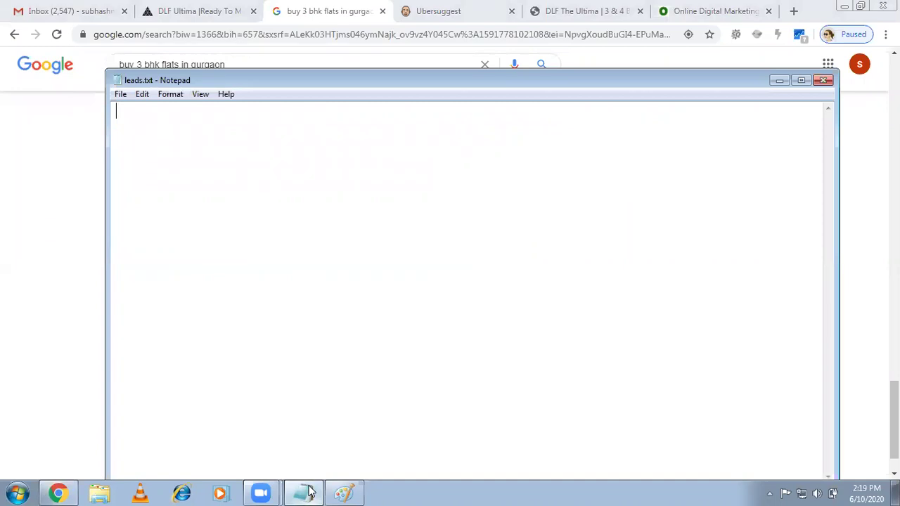
{"action": "type", "text": "2 BHK Apartment"}
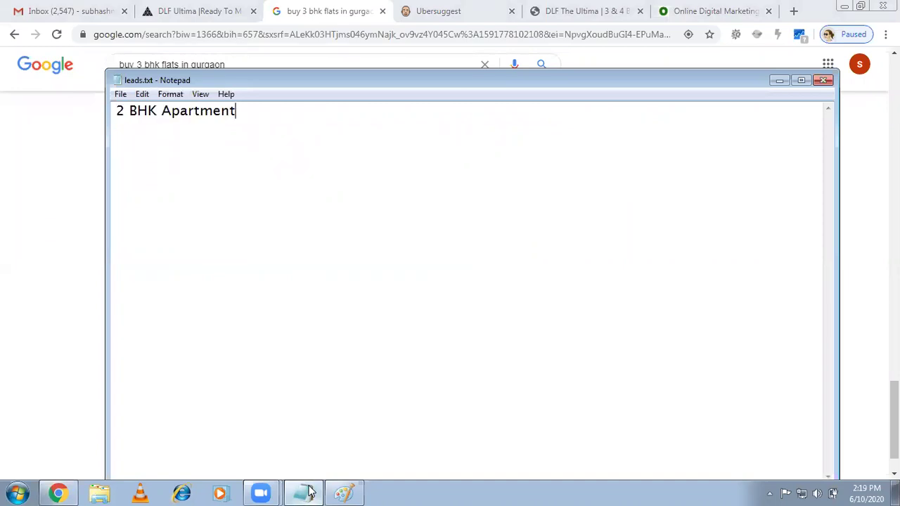
{"action": "type", "text": "in Gu"}
{"action": "type", "text": "rgaon"}
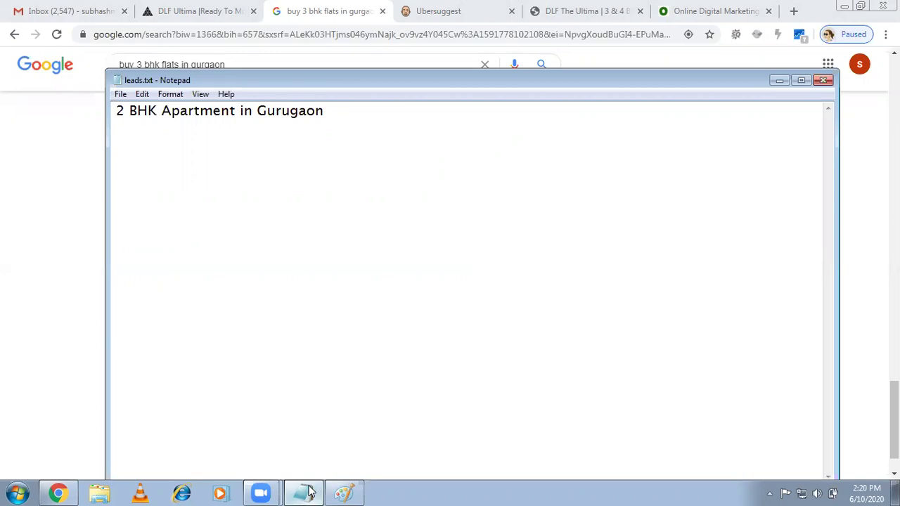
{"action": "type", "text": "But"}
{"action": "key", "text": "BackSpace"}
{"action": "key", "text": "BackSpace"}
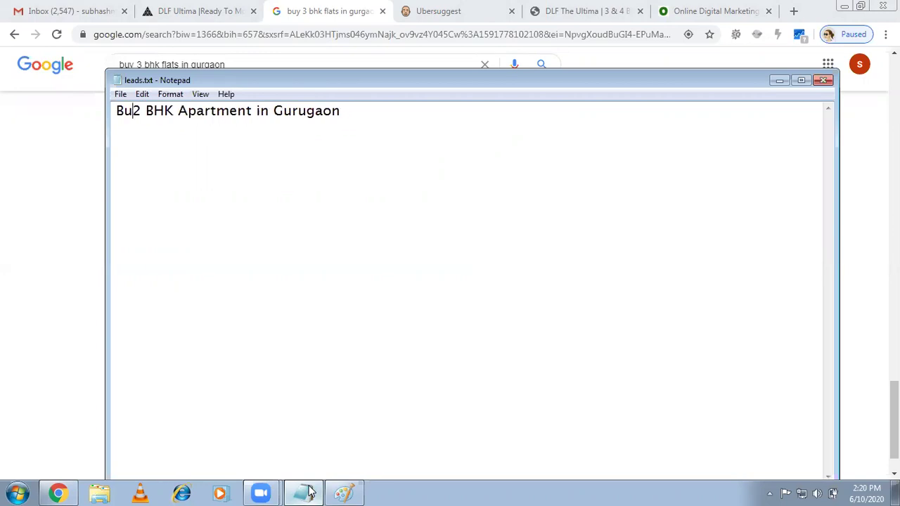
{"action": "type", "text": "y"}
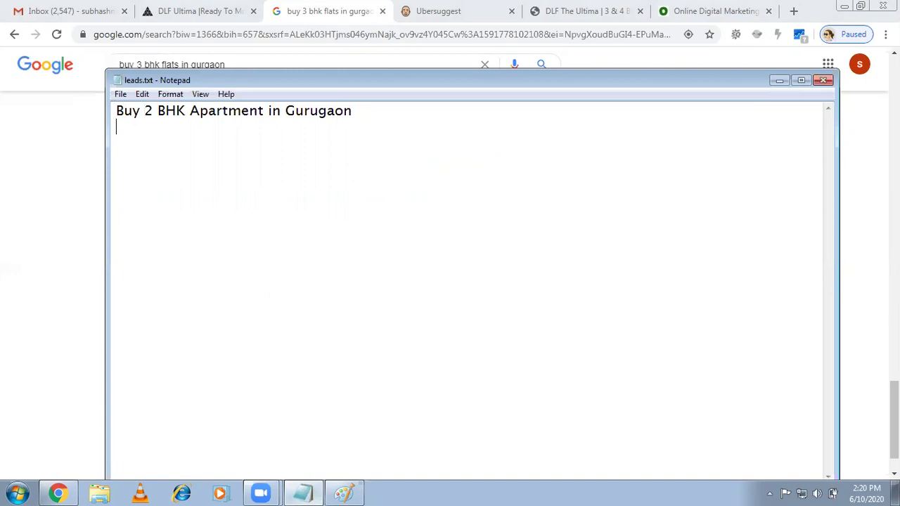
{"action": "type", "text": "3"}
{"action": "key", "text": "Return"}
{"action": "type", "text": "4"}
Glance at the DLF Ultima page, then return to the 'buy 3 bhk flats in gurgaon' results
{"action": "left_click", "coordinate": [202, 5]}
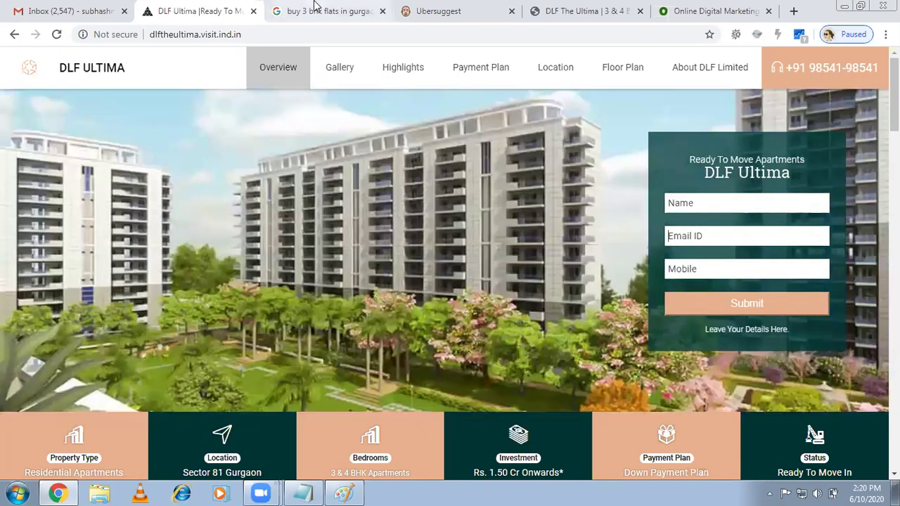
{"action": "left_click", "coordinate": [315, 9]}
Replace the Google query with 'buy DLF utima gurugaon' and run the search
{"action": "left_click", "coordinate": [244, 64]}
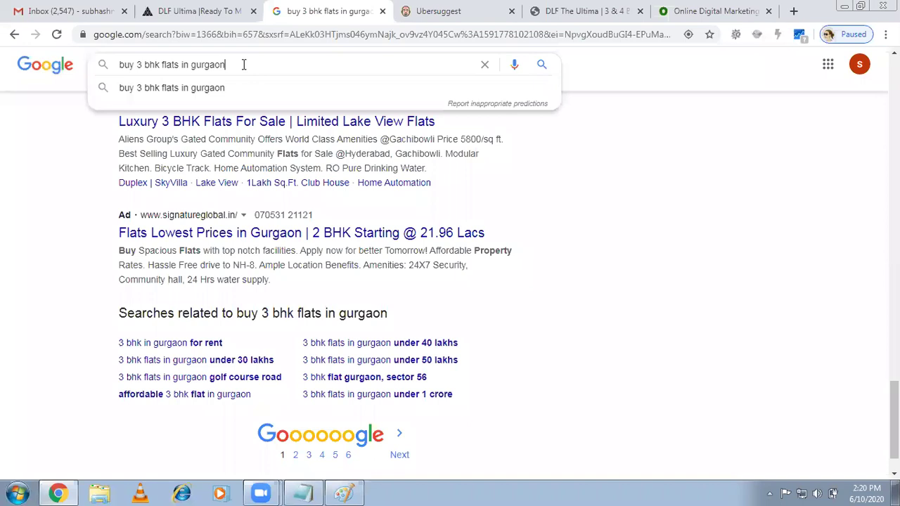
{"action": "key", "text": "ctrl+a"}
{"action": "type", "text": "D"}
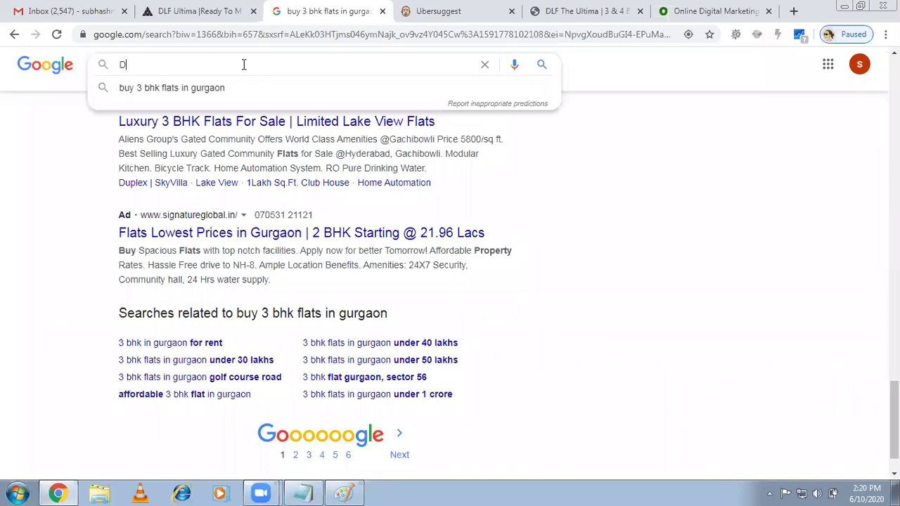
{"action": "type", "text": "LF utima g"}
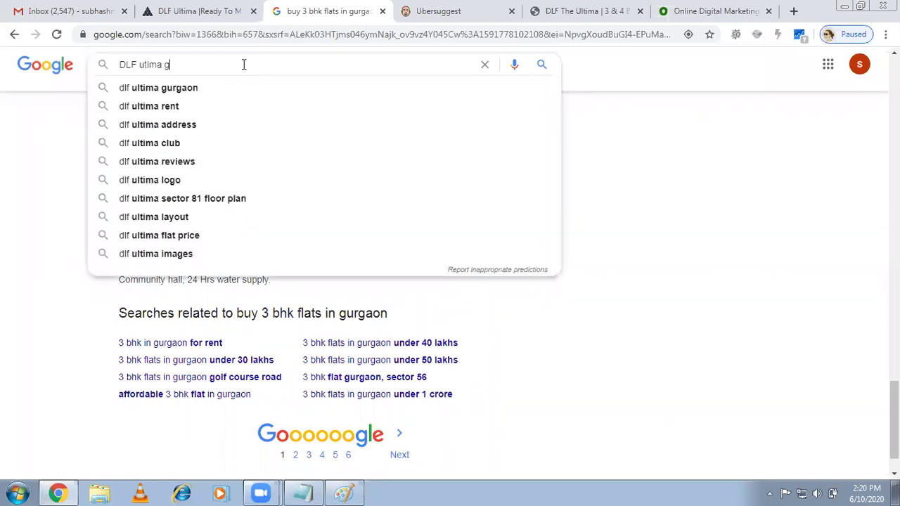
{"action": "type", "text": "urugaon"}
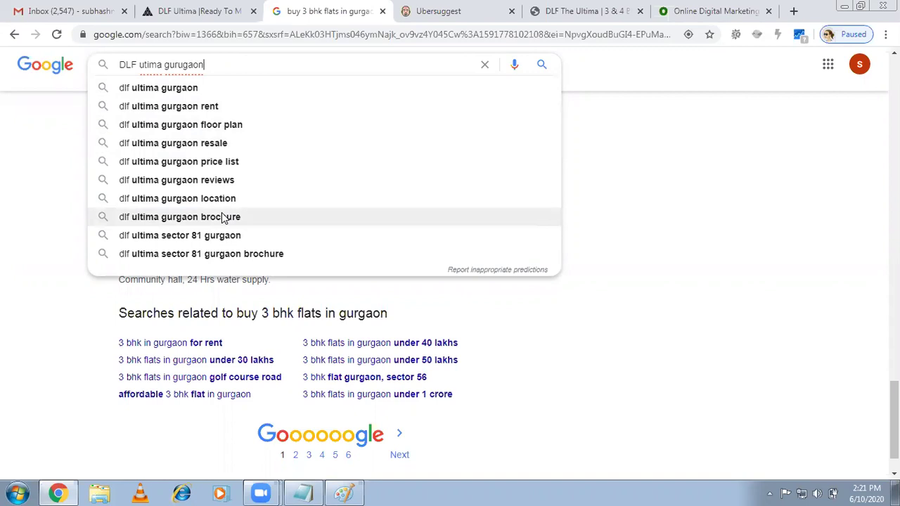
{"action": "left_click", "coordinate": [121, 66]}
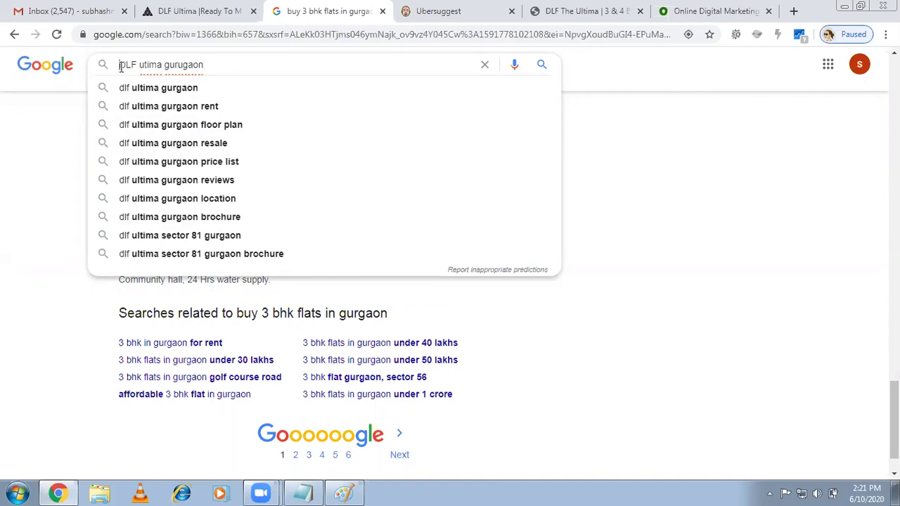
{"action": "type", "text": "3"}
{"action": "type", "text": "uy"}
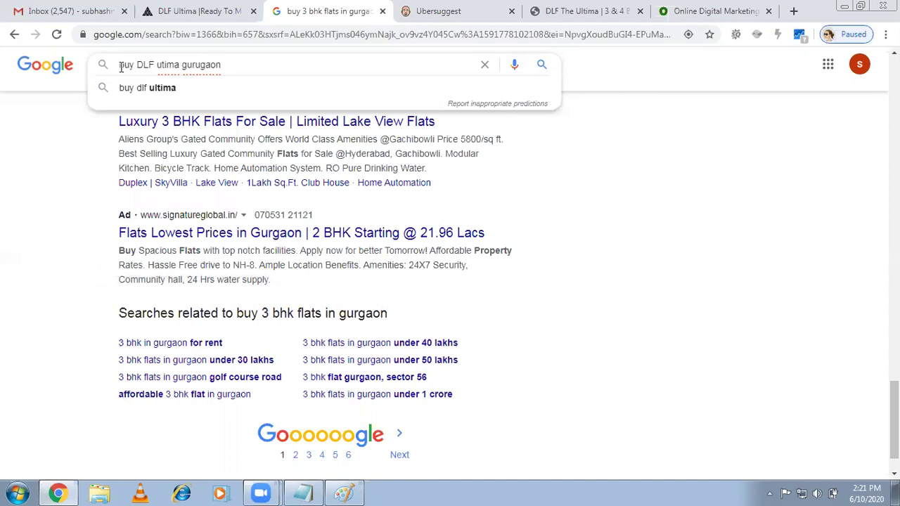
{"action": "key", "text": "Return"}
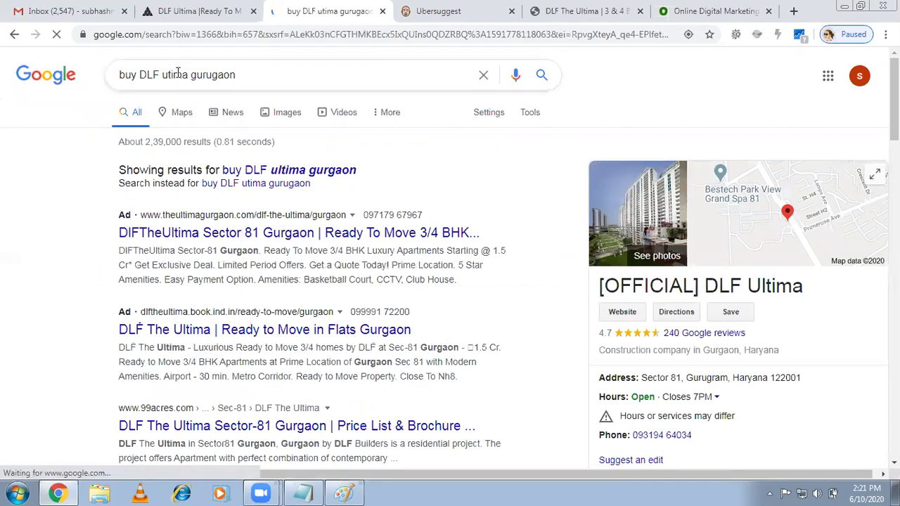
Search the 'dlf ultima gurgaon brochure' suggestion, then bring Notepad and the Paint diagram forward
{"action": "left_click", "coordinate": [140, 74]}
{"action": "key", "text": "BackSpace"}
{"action": "key", "text": "BackSpace"}
{"action": "key", "text": "BackSpace"}
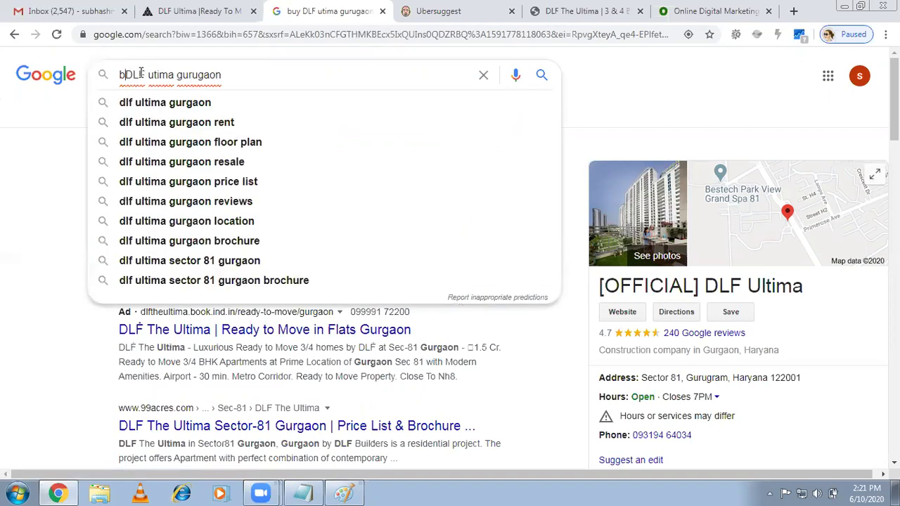
{"action": "key", "text": "BackSpace"}
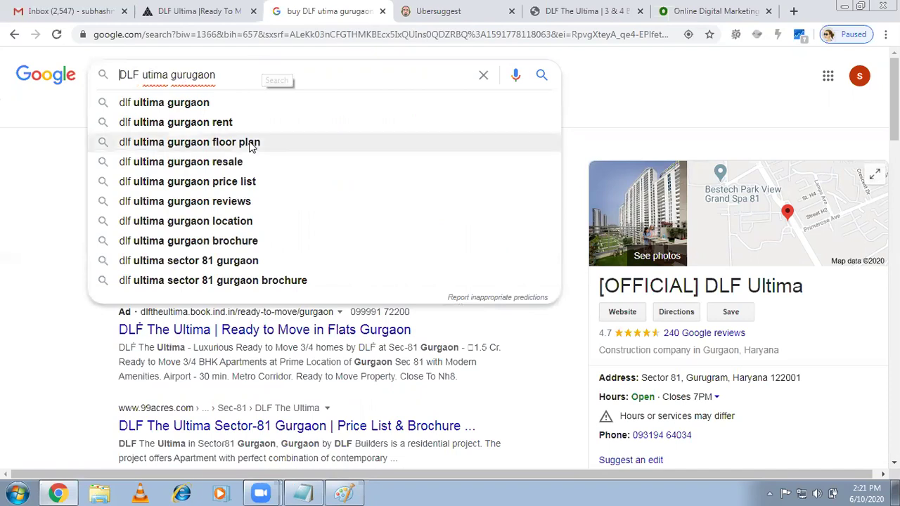
{"action": "left_click", "coordinate": [227, 243]}
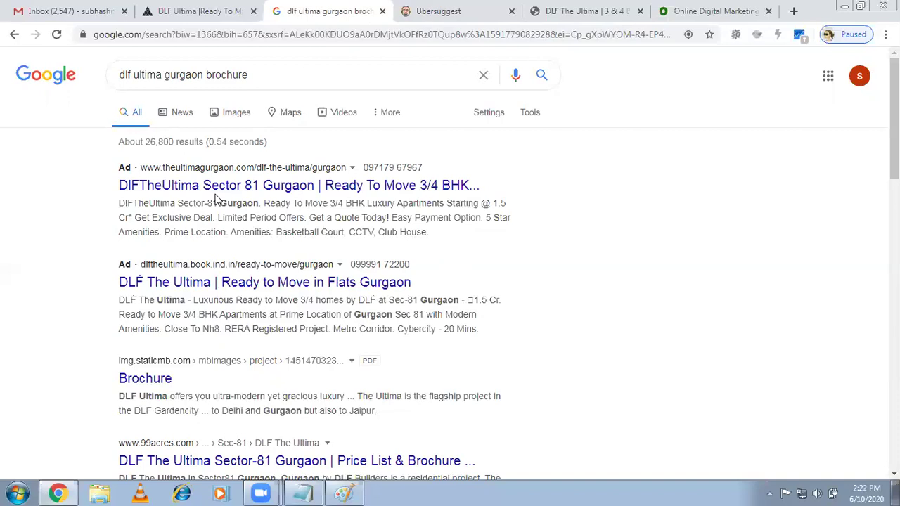
{"action": "left_click", "coordinate": [303, 493]}
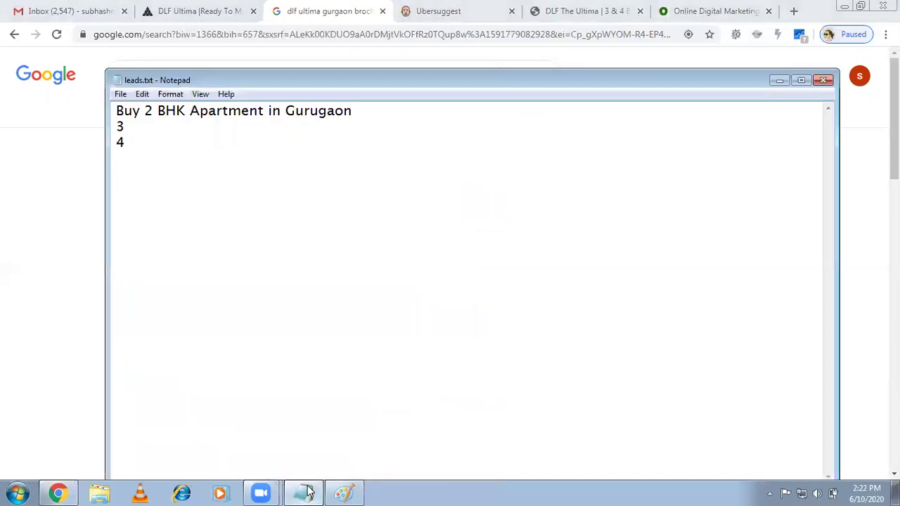
{"action": "left_click", "coordinate": [348, 492]}
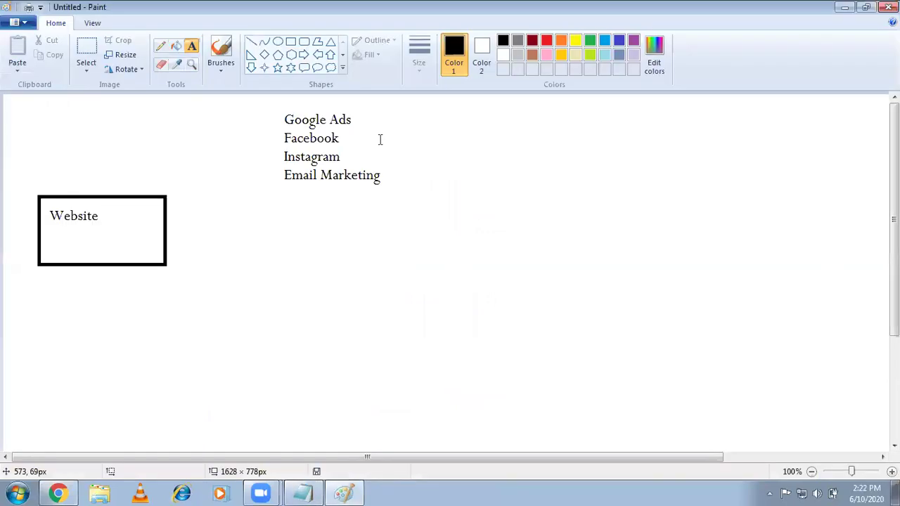
Label 'Keyword research' left of Google Ads and 'Search Ads' to its right
{"action": "left_click", "coordinate": [192, 47]}
{"action": "left_click_drag", "start_coordinate": [142, 107], "coordinate": [262, 154]}
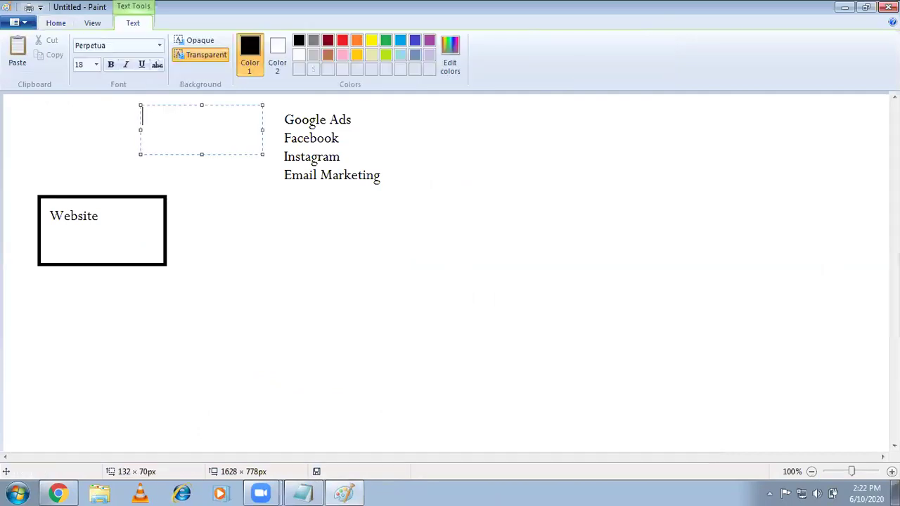
{"action": "type", "text": "Keyword resea"}
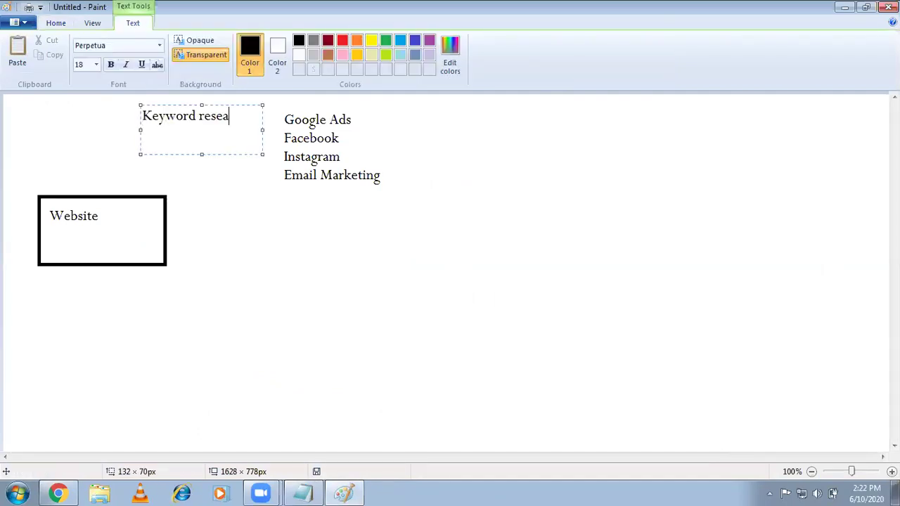
{"action": "type", "text": "rch"}
{"action": "left_click", "coordinate": [371, 120]}
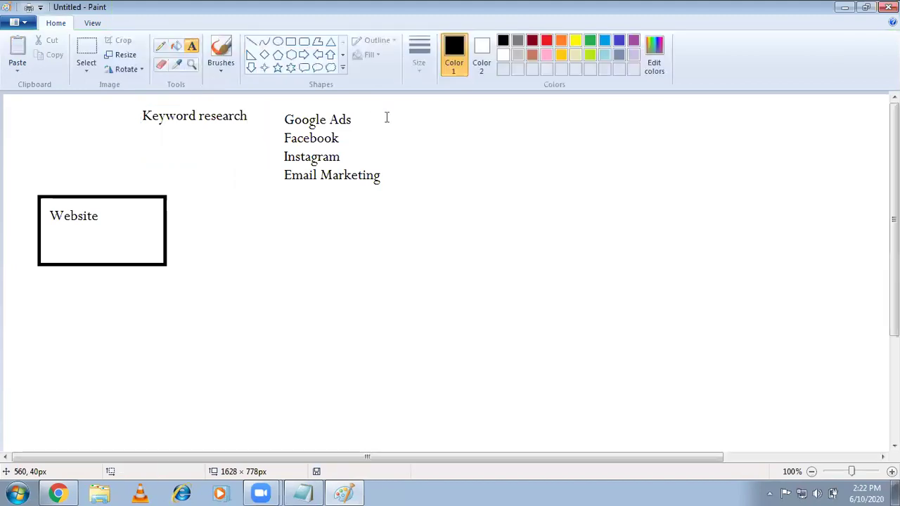
{"action": "left_click_drag", "start_coordinate": [382, 110], "coordinate": [480, 132]}
{"action": "type", "text": "Search Ads"}
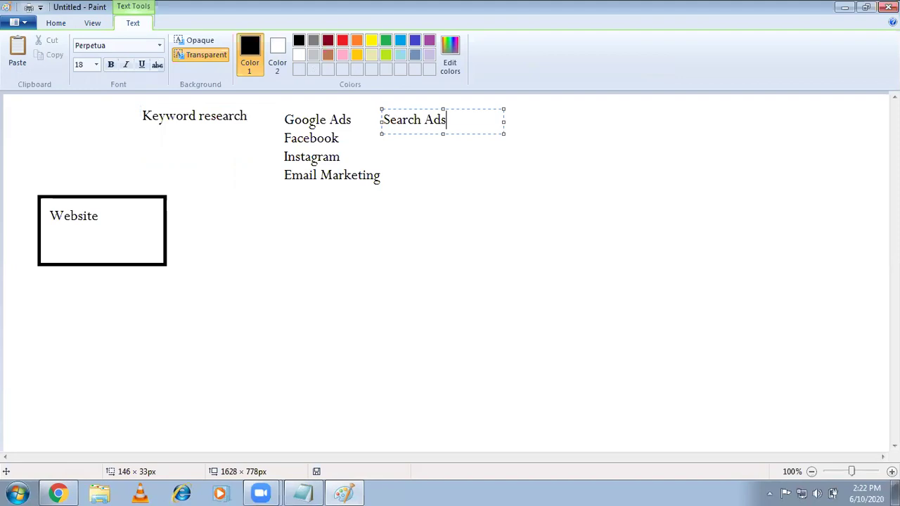
{"action": "left_click", "coordinate": [560, 137]}
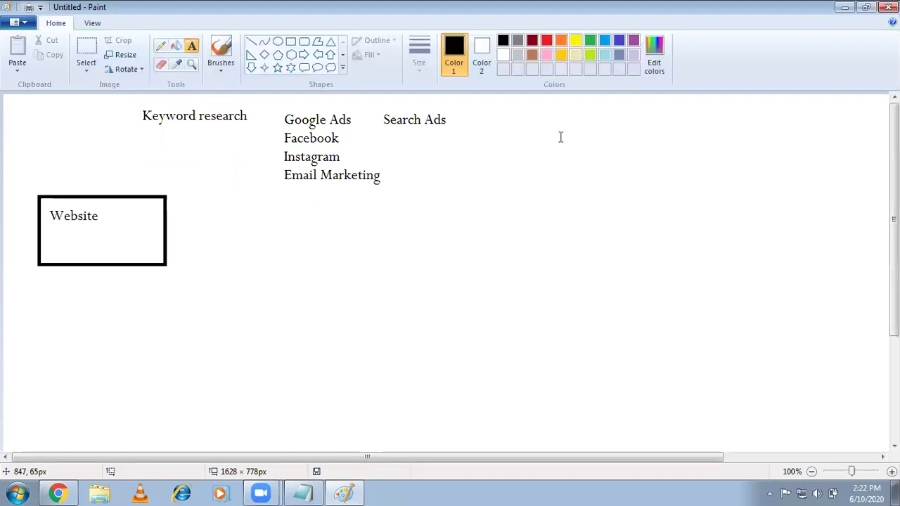
Draw an arrow from Google Ads to Search Ads and a pencil line down to the Website box
{"action": "left_click", "coordinate": [303, 55]}
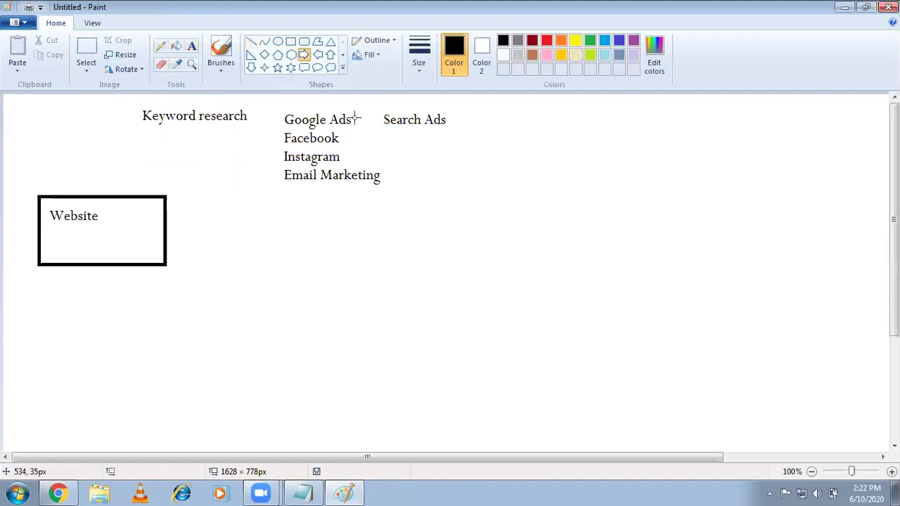
{"action": "left_click_drag", "start_coordinate": [353, 116], "coordinate": [383, 126]}
{"action": "left_click", "coordinate": [83, 123]}
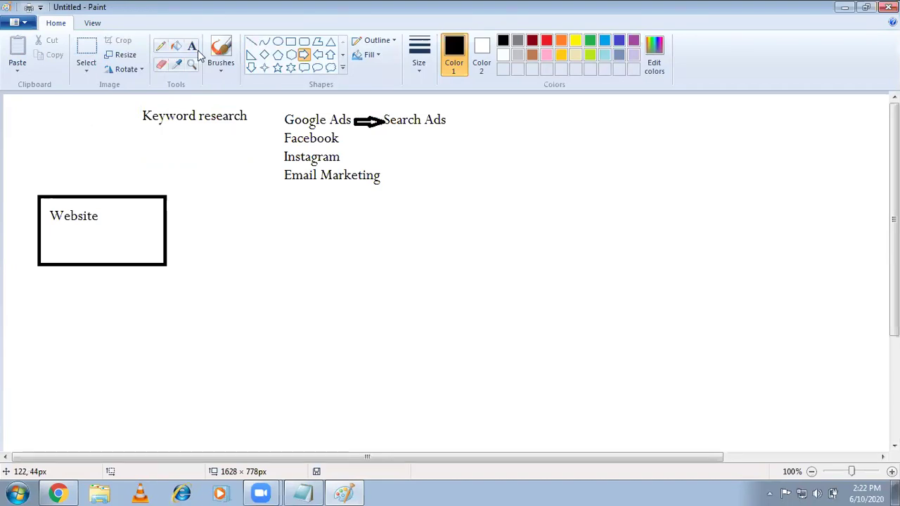
{"action": "left_click", "coordinate": [161, 46]}
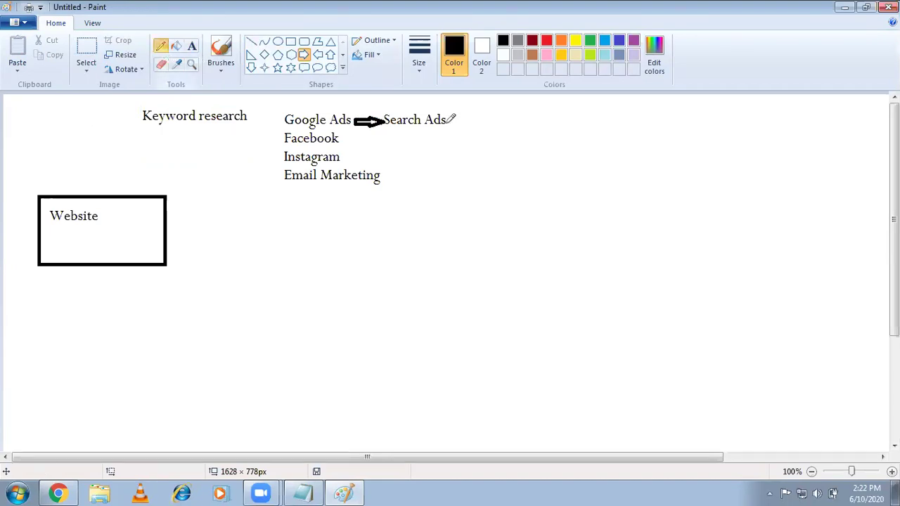
{"action": "mouse_move", "coordinate": [446, 123]}
{"action": "left_mouse_down"}
{"action": "mouse_move", "coordinate": [375, 220]}
{"action": "mouse_move", "coordinate": [310, 238]}
{"action": "left_mouse_up"}
{"action": "left_click_drag", "start_coordinate": [221, 258], "coordinate": [169, 247]}
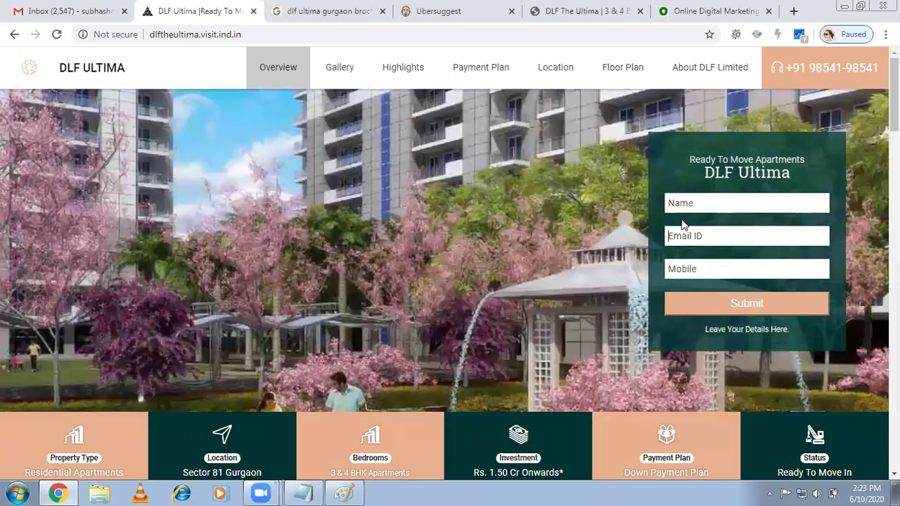
Add 'Remarketing Code' inside the Website box beneath 'Website'
{"action": "left_click", "coordinate": [304, 491]}
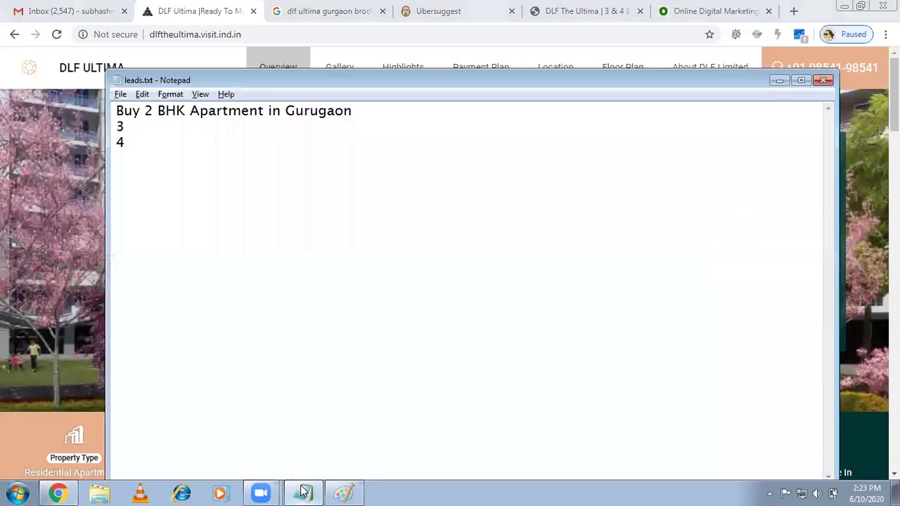
{"action": "left_click", "coordinate": [304, 491]}
{"action": "left_click", "coordinate": [344, 493]}
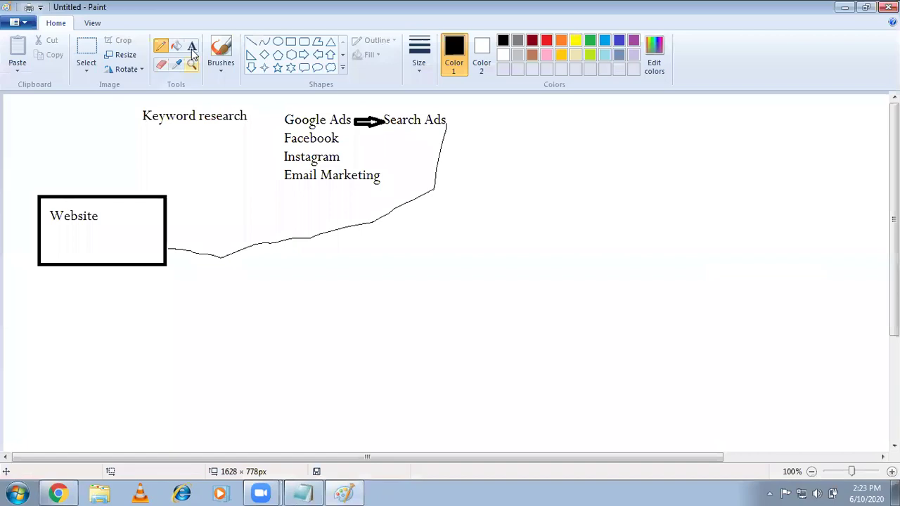
{"action": "left_click", "coordinate": [192, 52]}
{"action": "left_click_drag", "start_coordinate": [45, 247], "coordinate": [154, 260]}
{"action": "type", "text": "Remar"}
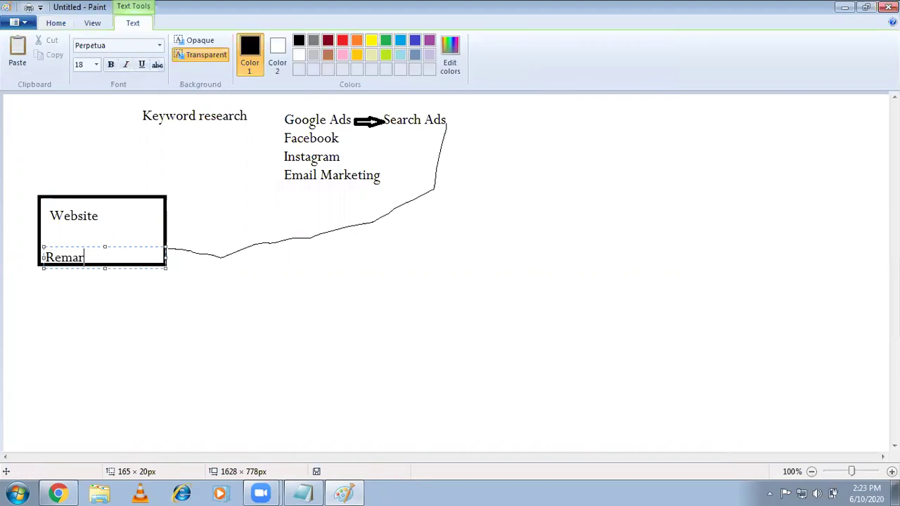
{"action": "type", "text": "keting Code"}
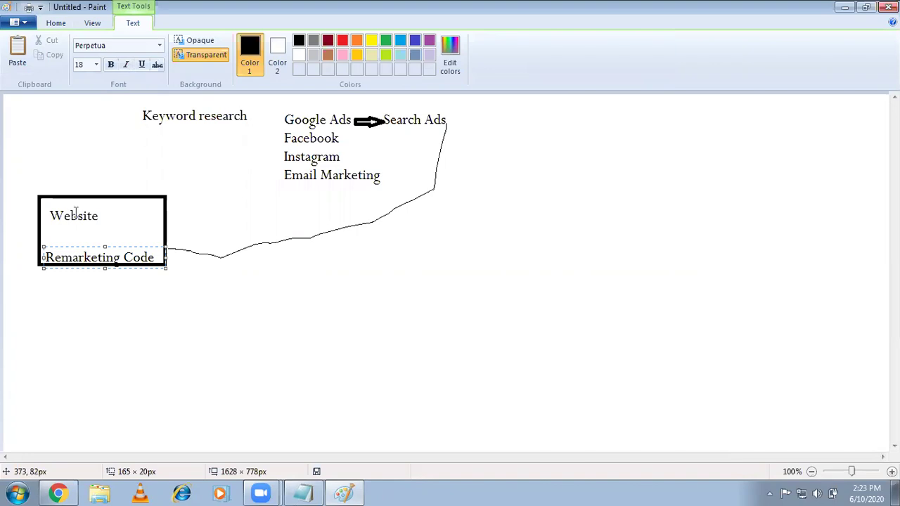
{"action": "left_click", "coordinate": [115, 261]}
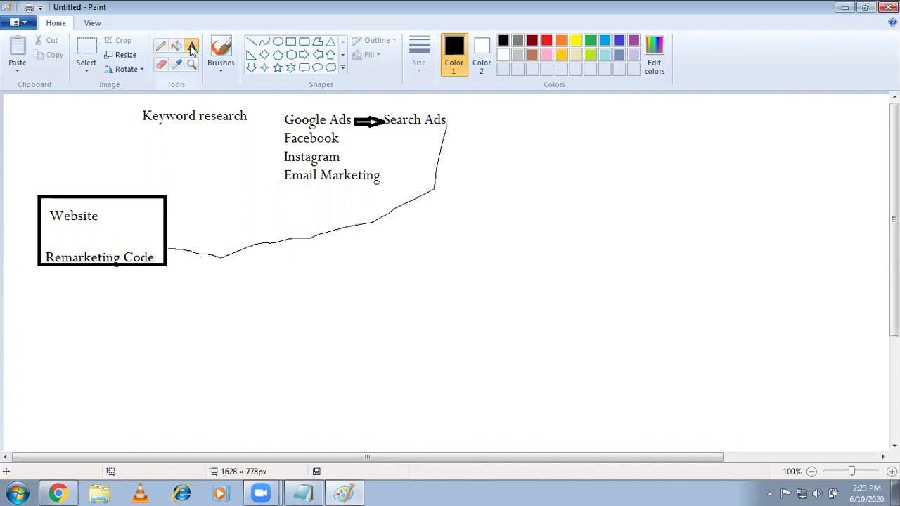
Add a 'GDPW...Banner Ads' label below the Website box, widened to fit one line
{"action": "left_click", "coordinate": [160, 308]}
{"action": "left_click_drag", "start_coordinate": [160, 308], "coordinate": [280, 405]}
{"action": "type", "text": "G"}
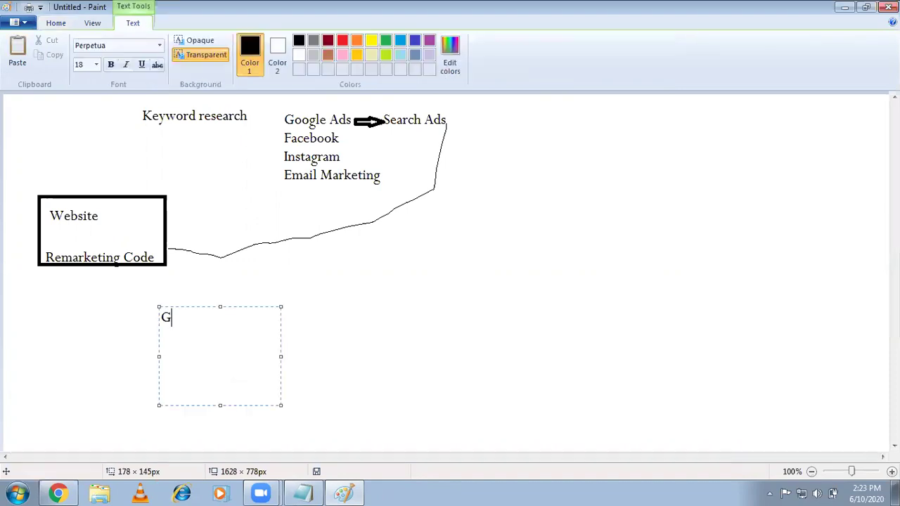
{"action": "type", "text": "DPW"}
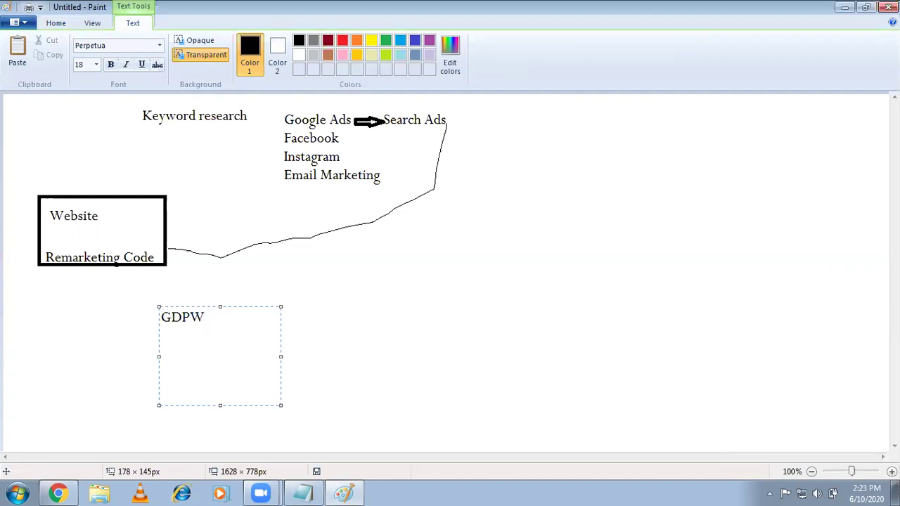
{"action": "type", "text": "...Banner Ads"}
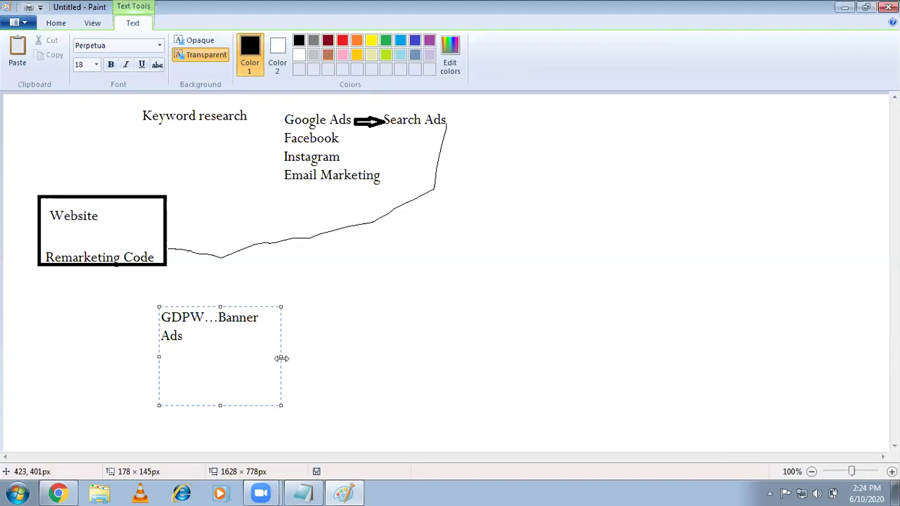
{"action": "left_click_drag", "start_coordinate": [281, 359], "coordinate": [317, 366]}
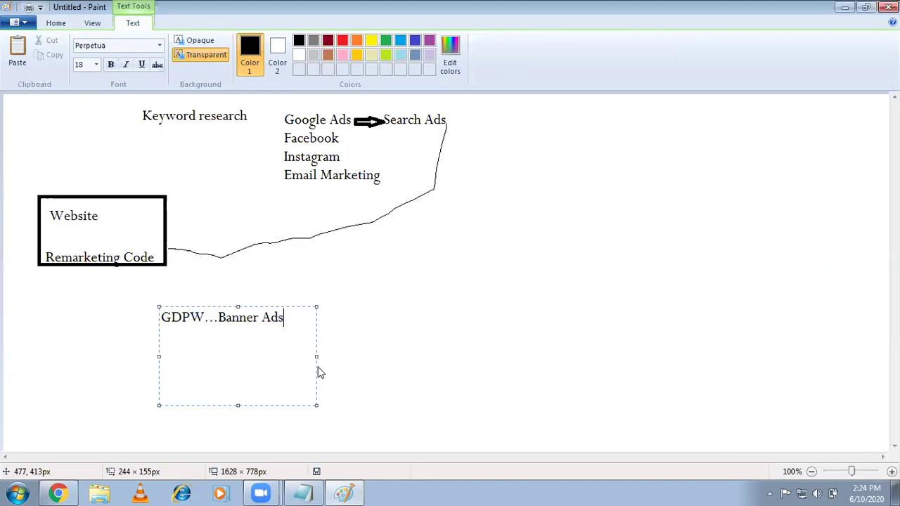
{"action": "key", "text": "alt+Tab"}
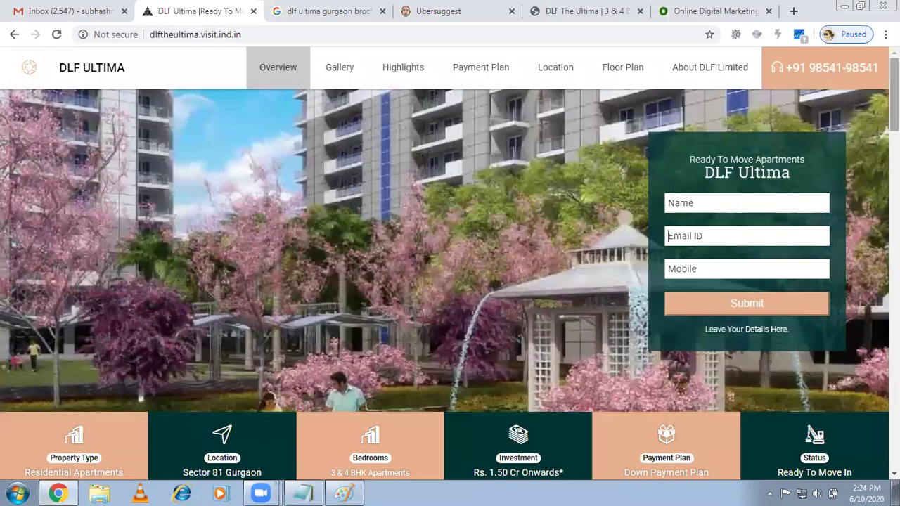
Scroll through the DLF Ultima page, then return to the Paint diagram
{"action": "scroll", "coordinate": [450, 281], "scroll_direction": "down", "scroll_amount": 5}
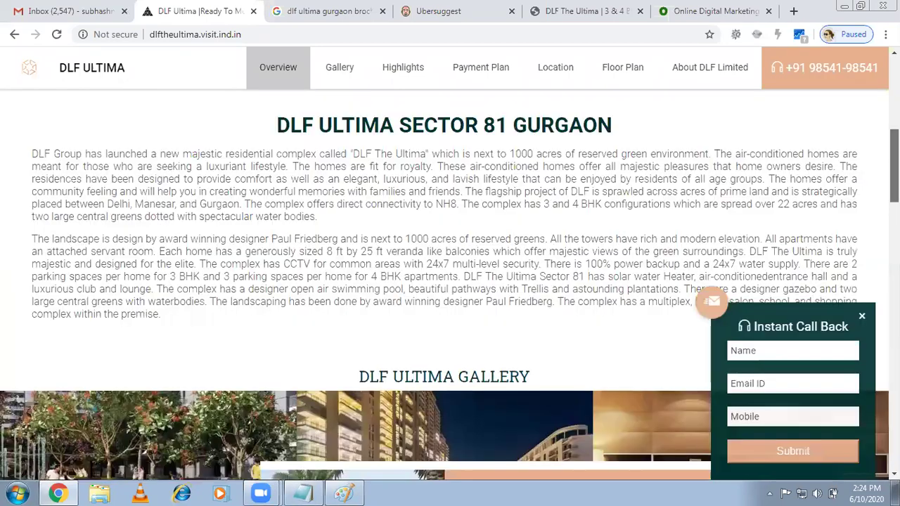
{"action": "scroll", "coordinate": [449, 281], "scroll_direction": "up", "scroll_amount": 4}
{"action": "scroll", "coordinate": [450, 281], "scroll_direction": "up", "scroll_amount": 2}
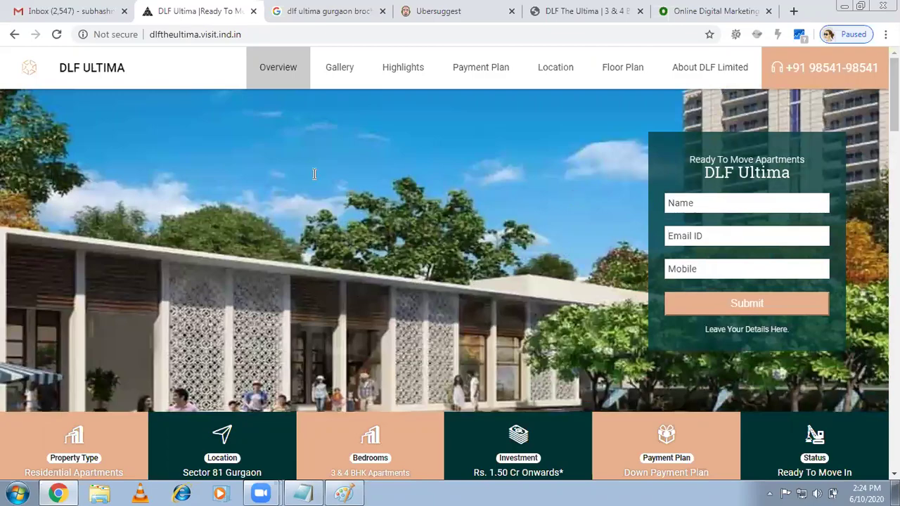
{"action": "key", "text": "alt+Tab"}
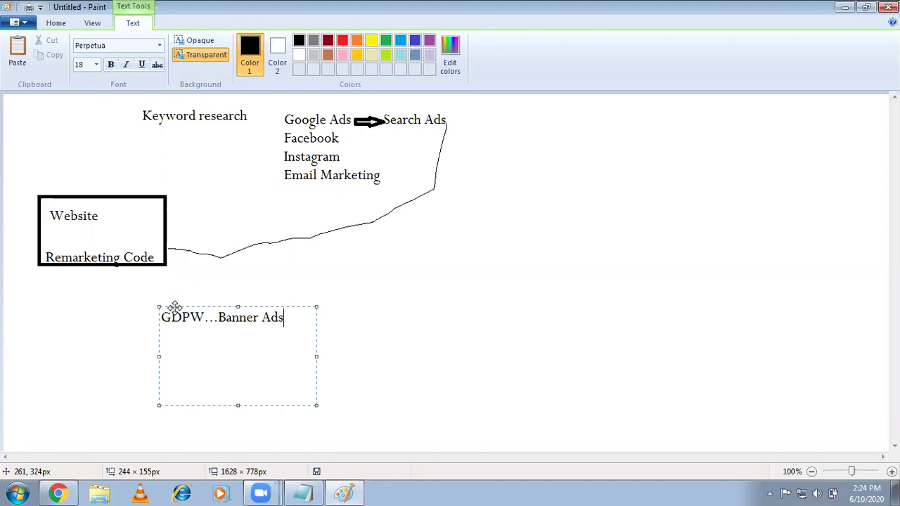
Switch from Paint to the Chrome window showing the DLF Ultima page
{"action": "key", "text": "alt+Tab"}
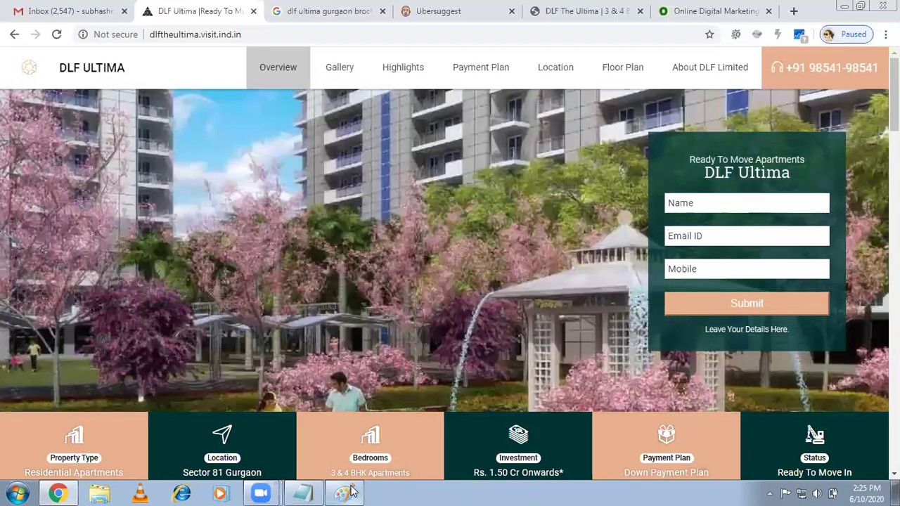
Restore the Paint traffic-sources diagram from the taskbar
{"action": "left_click", "coordinate": [354, 491]}
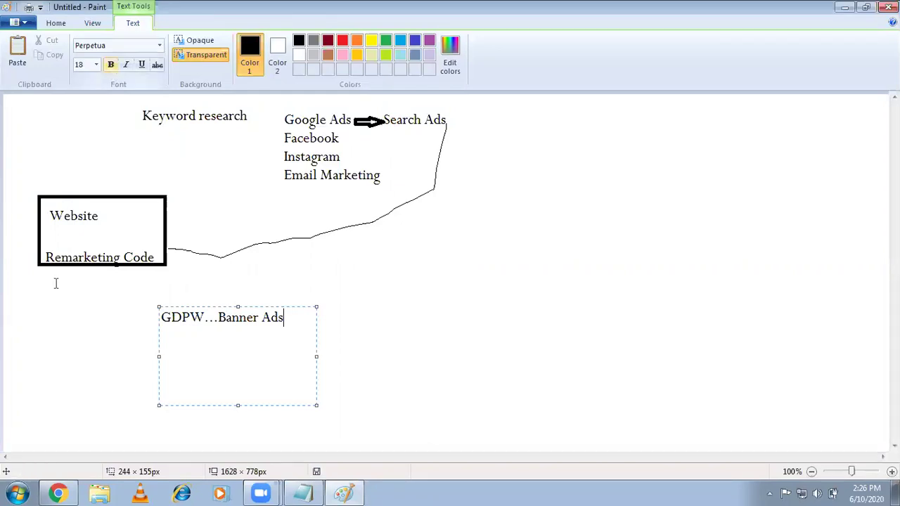
Add a 'Facebook Pixel Code' label under Remarketing Code below the Website box
{"action": "left_click_drag", "start_coordinate": [41, 274], "coordinate": [162, 298]}
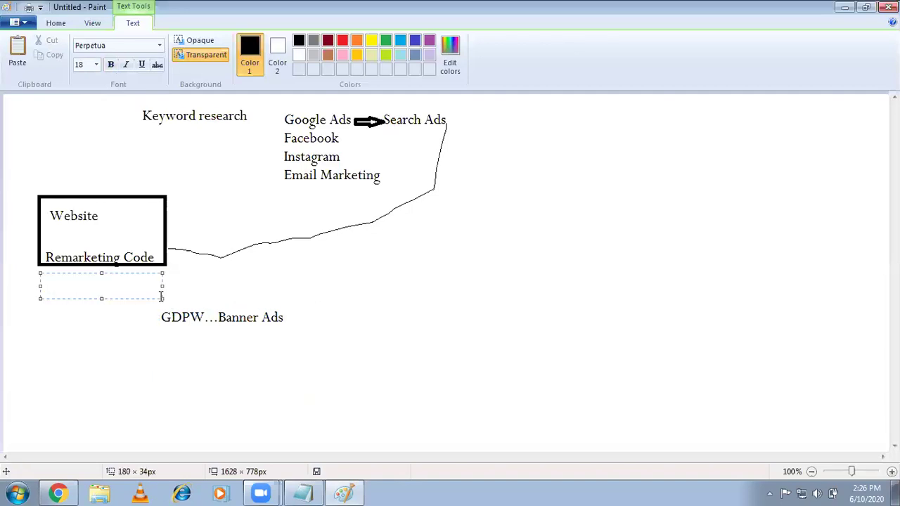
{"action": "type", "text": "Facebook Pixel Code"}
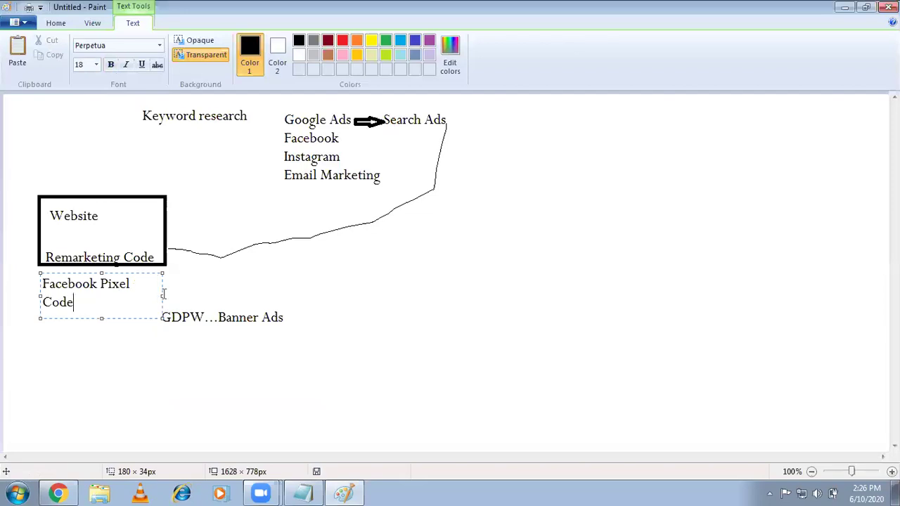
{"action": "left_click_drag", "start_coordinate": [163, 296], "coordinate": [173, 296]}
{"action": "left_click", "coordinate": [201, 288]}
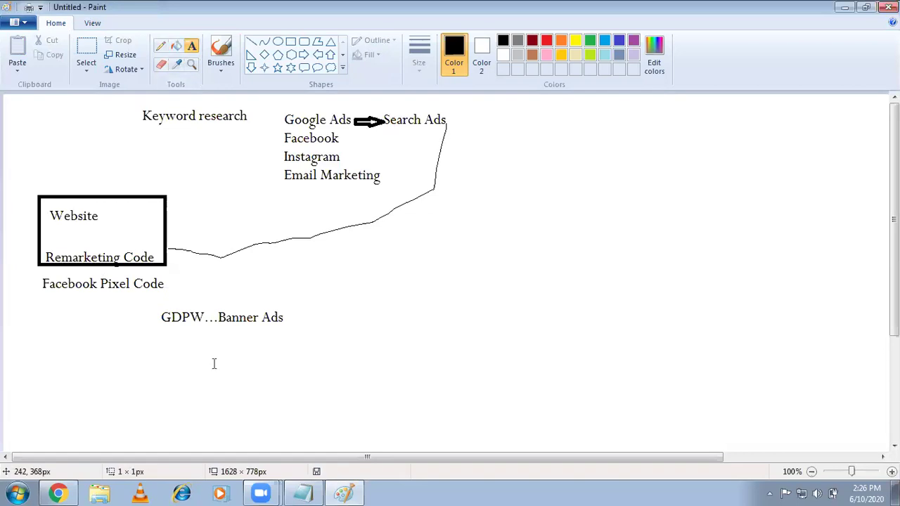
{"action": "left_click_drag", "start_coordinate": [161, 335], "coordinate": [285, 380]}
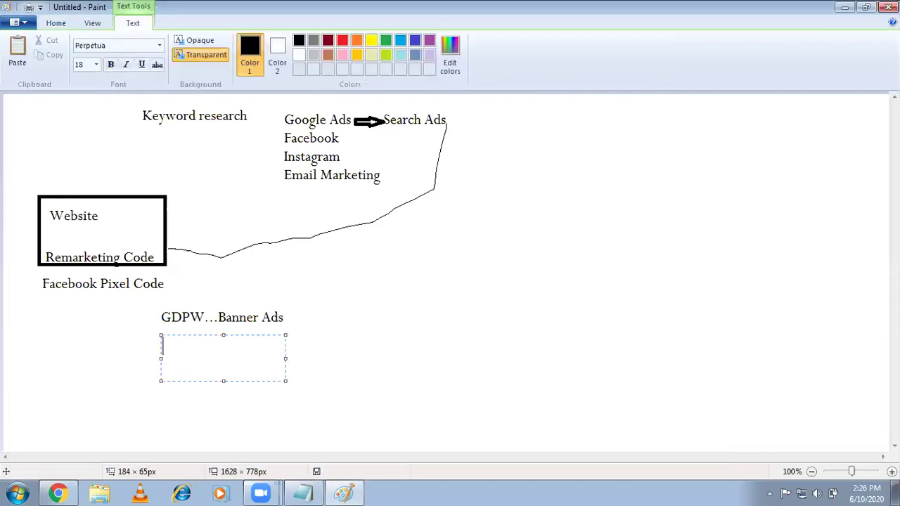
List 'facebook' and 'Instagram' on two lines below the GDPW…Banner Ads label
{"action": "type", "text": "facebook"}
{"action": "key", "text": "Return"}
{"action": "type", "text": "In"}
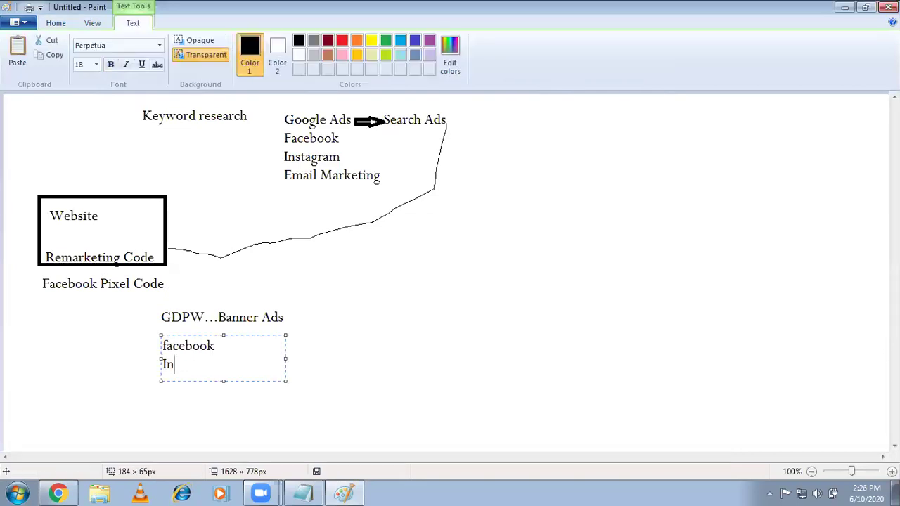
{"action": "type", "text": "stagram"}
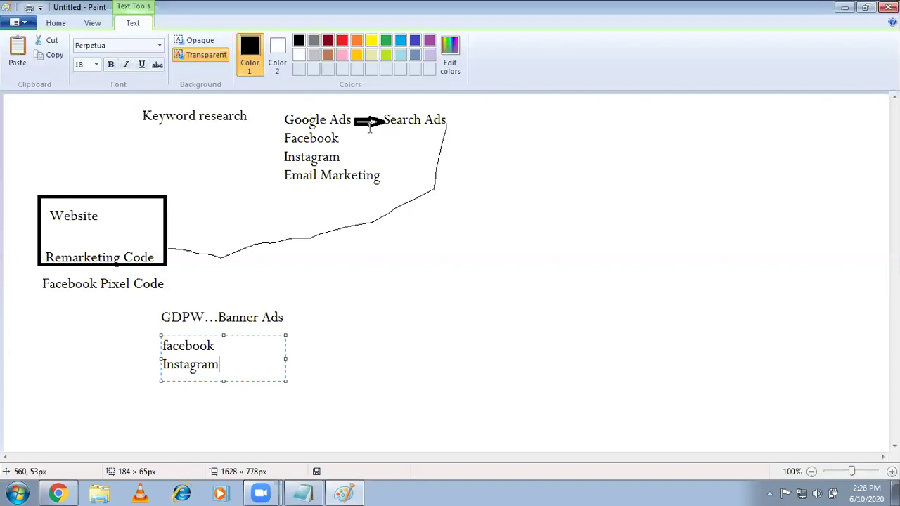
{"action": "left_click", "coordinate": [348, 138]}
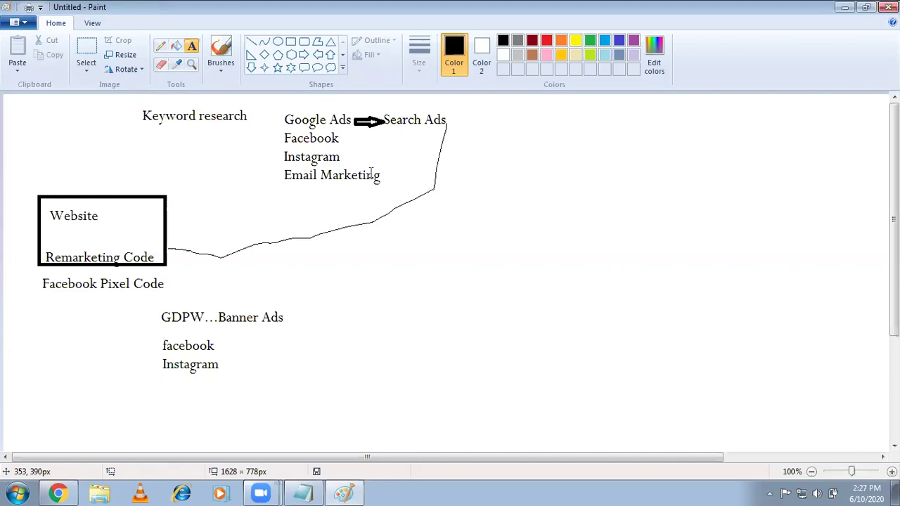
{"action": "left_click", "coordinate": [349, 139]}
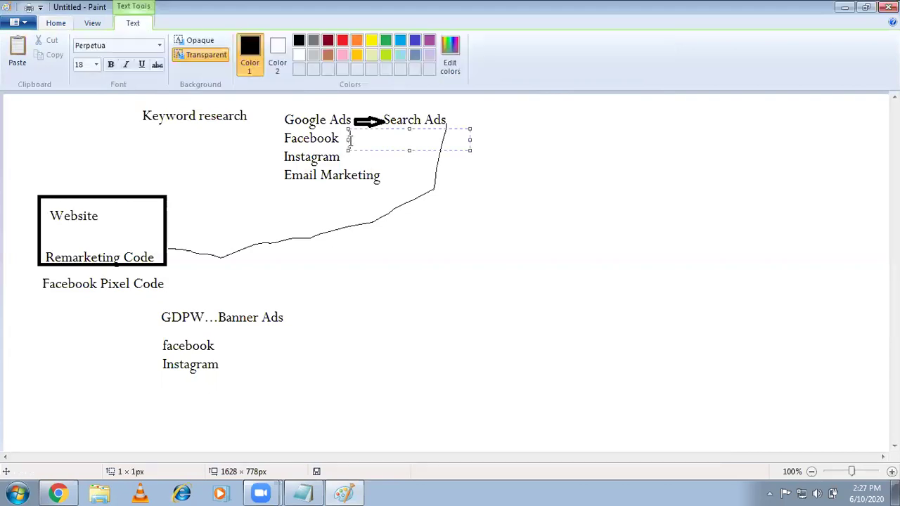
{"action": "key", "text": "alt+Tab"}
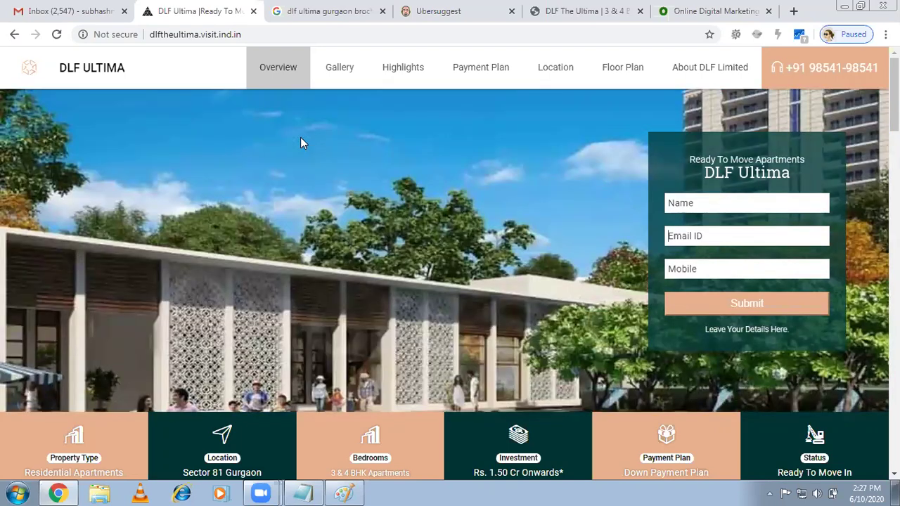
{"action": "key", "text": "alt+Tab"}
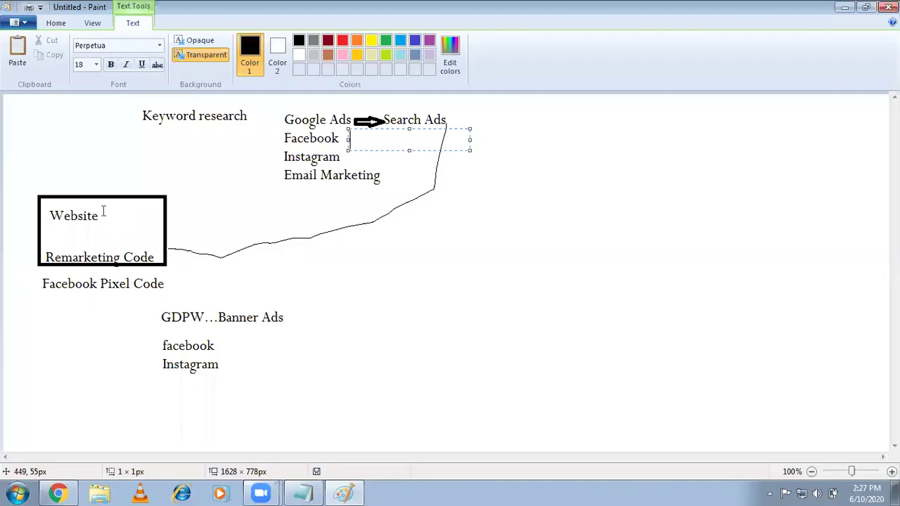
{"action": "left_click", "coordinate": [205, 145]}
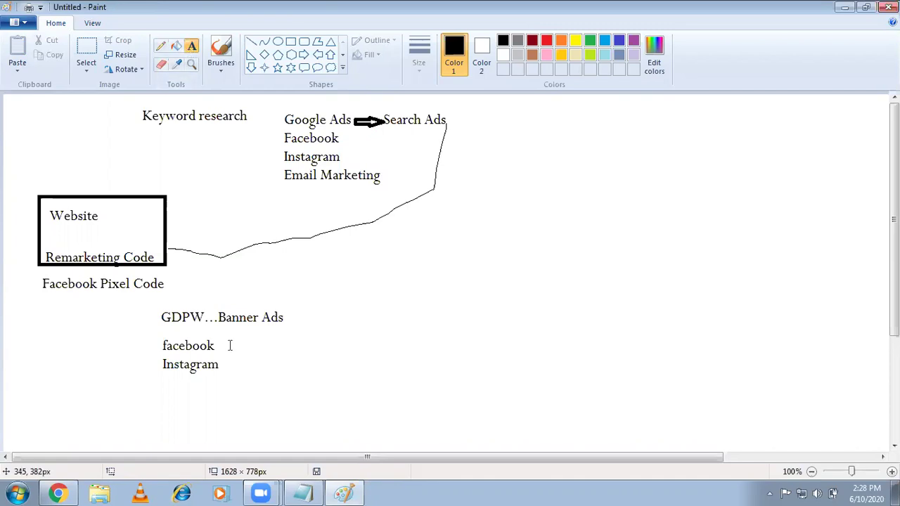
Add a 'Lookalike audience' label beside the facebook and Instagram list
{"action": "left_click_drag", "start_coordinate": [305, 382], "coordinate": [231, 346]}
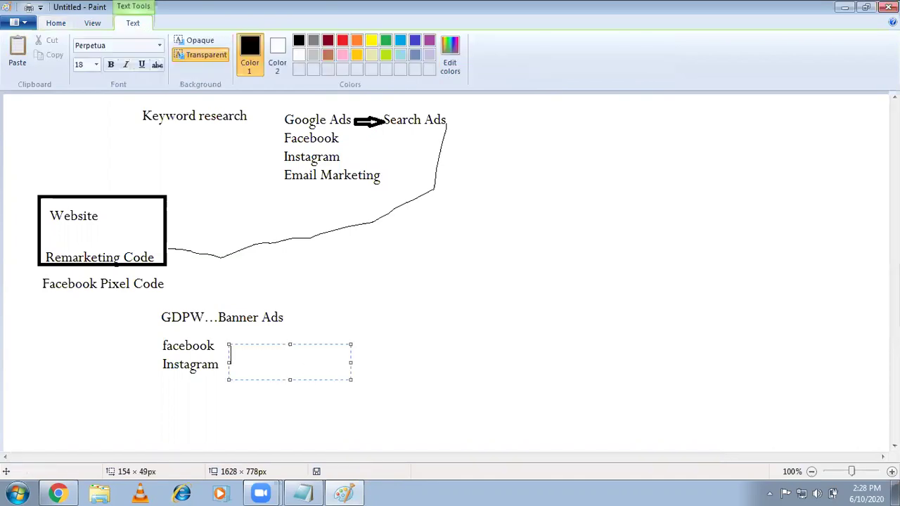
{"action": "type", "text": "Lookalike audienc"}
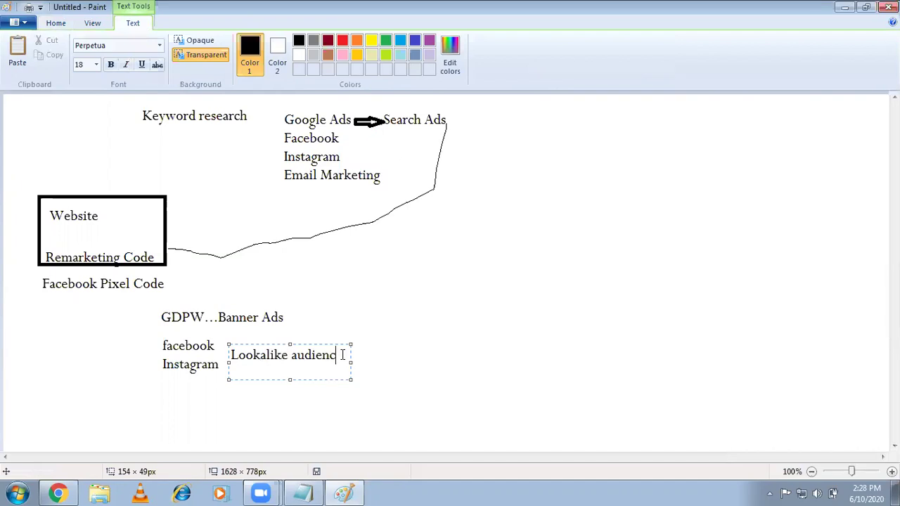
{"action": "type", "text": "e"}
{"action": "left_click", "coordinate": [462, 279]}
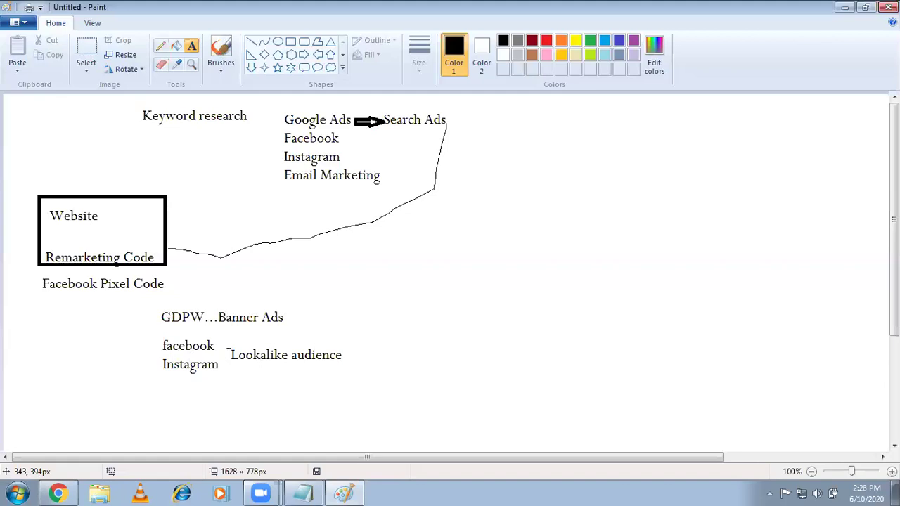
Discard an empty extra label and switch to Chrome's DLF Ultima page
{"action": "left_click", "coordinate": [371, 359]}
{"action": "left_click", "coordinate": [413, 308]}
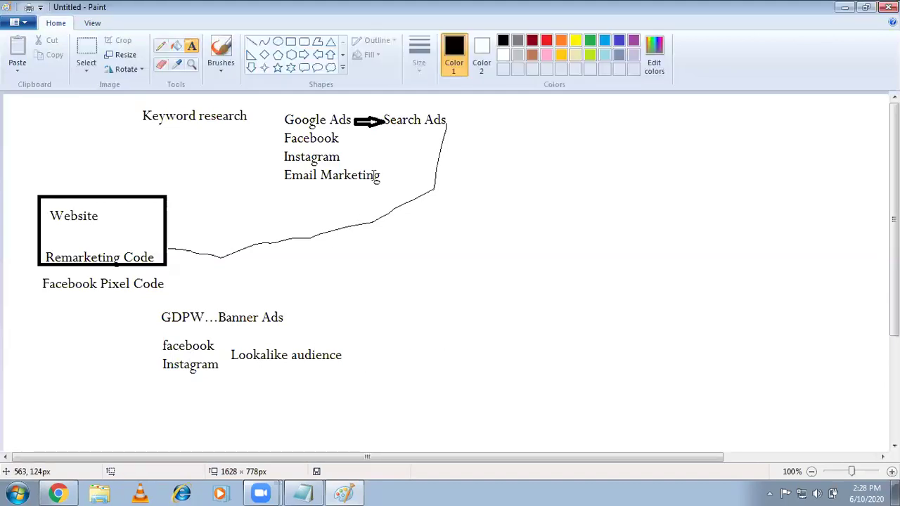
{"action": "key", "text": "alt+Tab"}
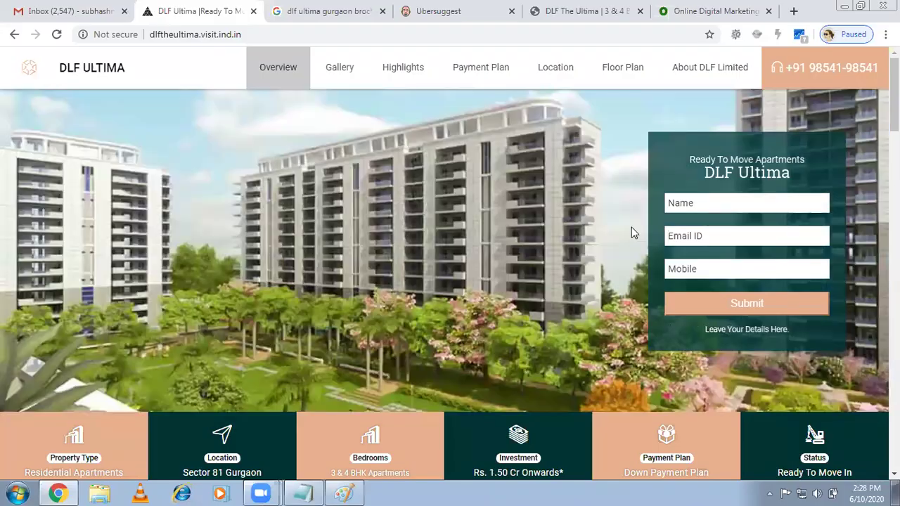
Switch from Chrome back to the Paint diagram
{"action": "key", "text": "alt+Tab"}
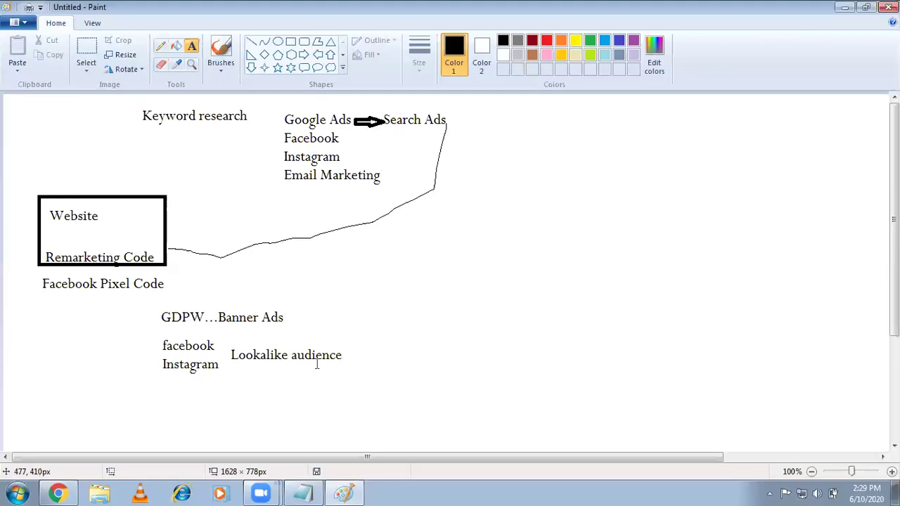
{"action": "left_click", "coordinate": [301, 492]}
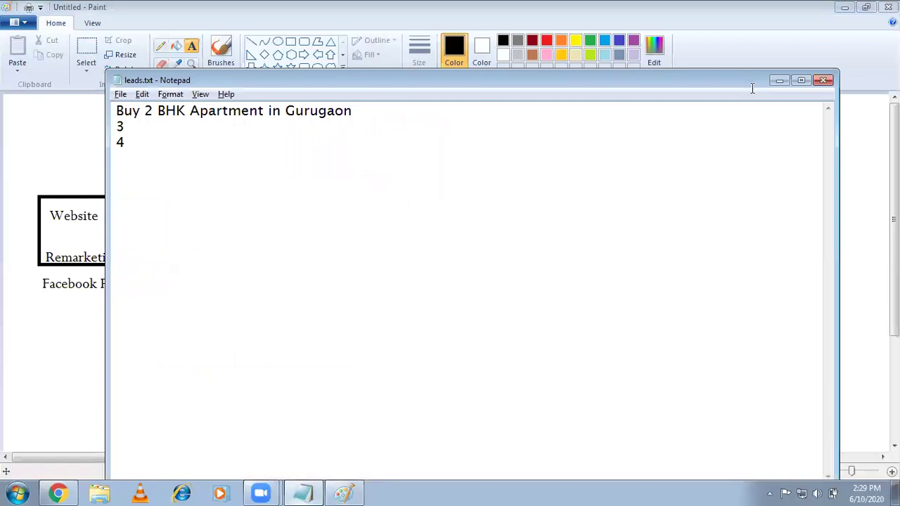
{"action": "left_click", "coordinate": [777, 80]}
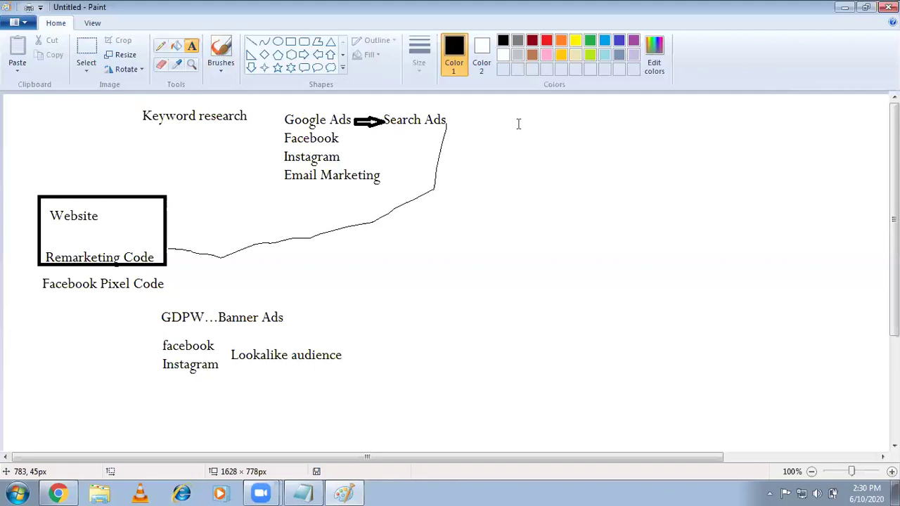
Add a note right of Search Ads reading 'CRM Tools' with 'Lead squared' beneath
{"action": "left_click_drag", "start_coordinate": [518, 123], "coordinate": [639, 215]}
{"action": "type", "text": "CRM "}
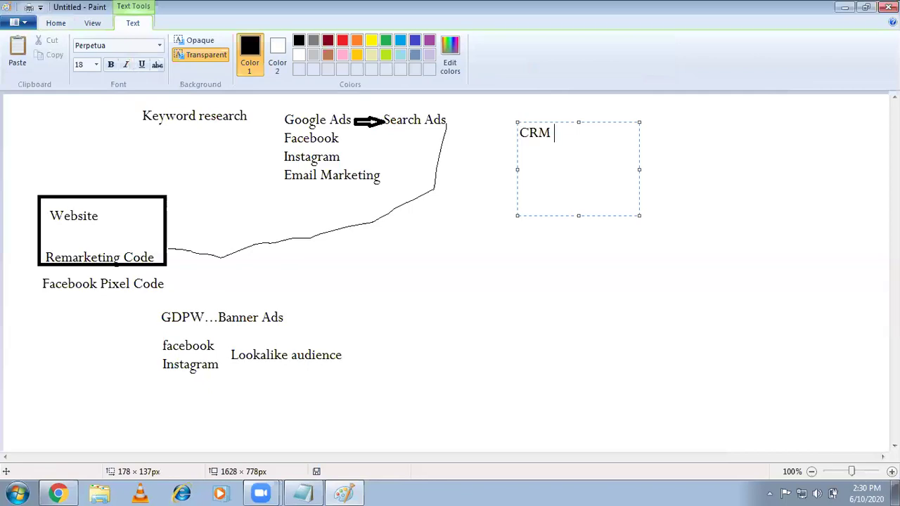
{"action": "type", "text": "Tools"}
{"action": "key", "text": "Return"}
{"action": "type", "text": "Lead "}
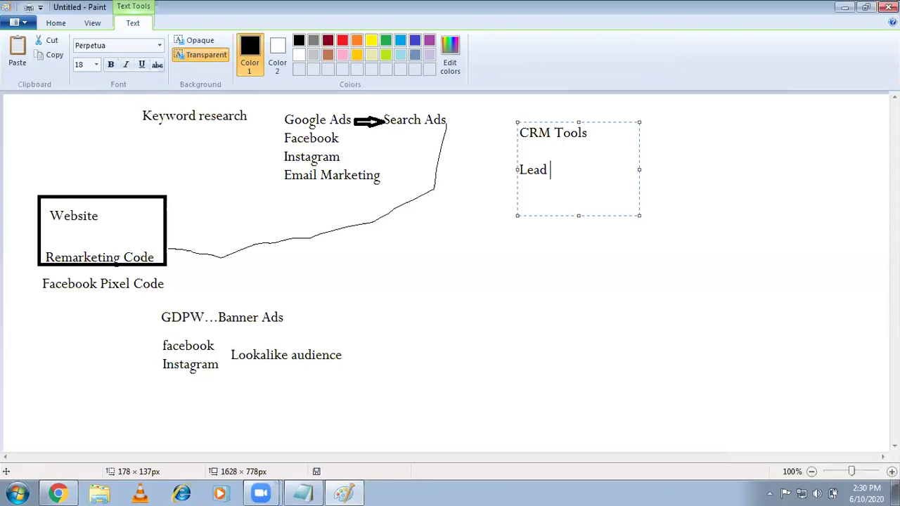
{"action": "type", "text": "squared"}
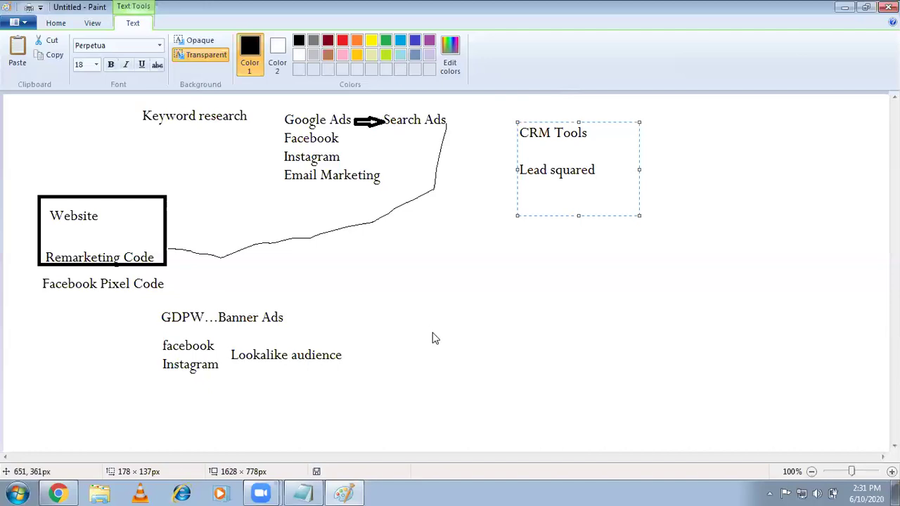
{"action": "key", "text": "alt+Tab"}
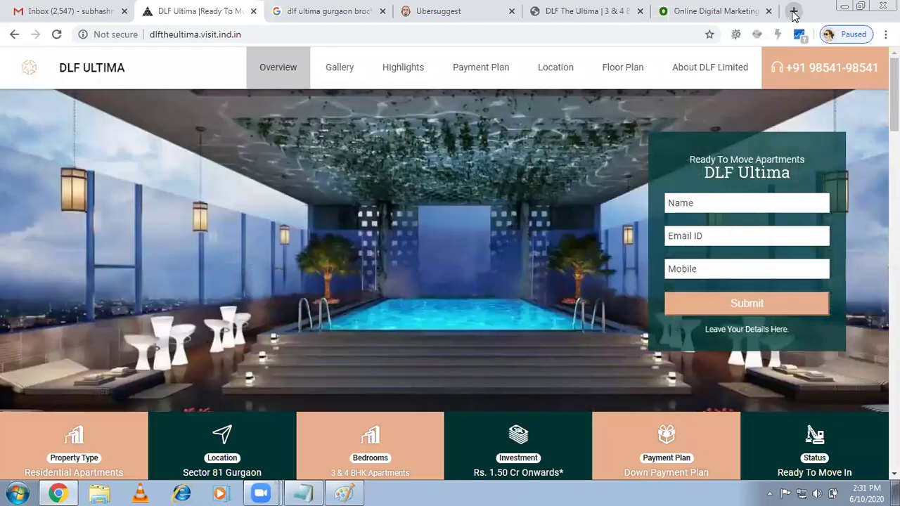
Search Google for 'click funnel' in a new tab, then bring Paint back
{"action": "left_click", "coordinate": [793, 11]}
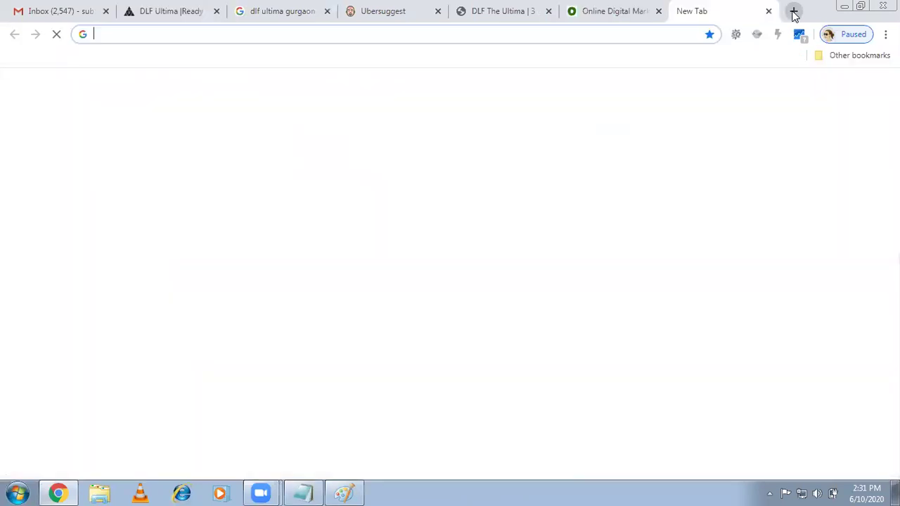
{"action": "type", "text": "click"}
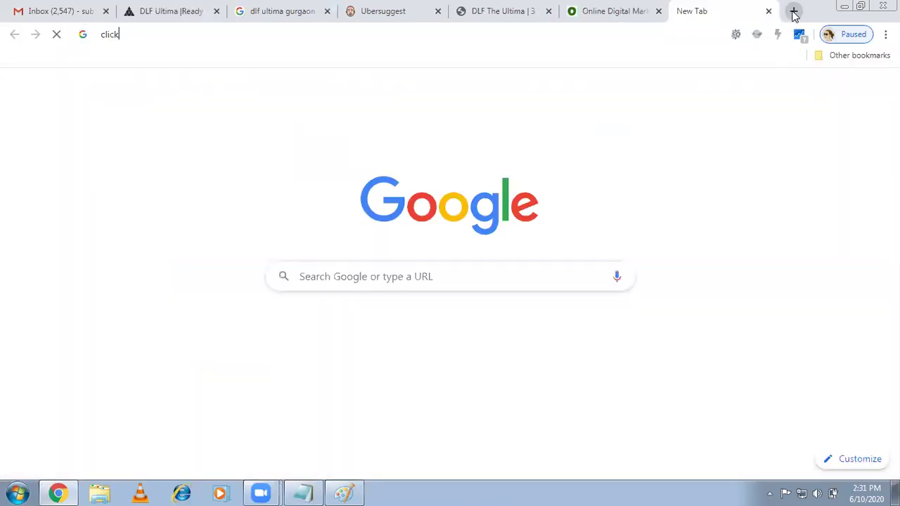
{"action": "type", "text": " funnel"}
{"action": "key", "text": "Return"}
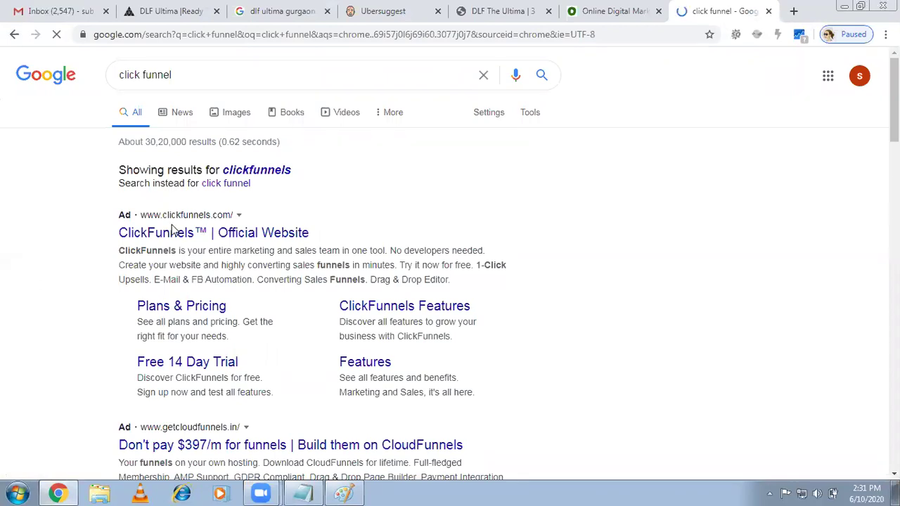
{"action": "left_click", "coordinate": [343, 493]}
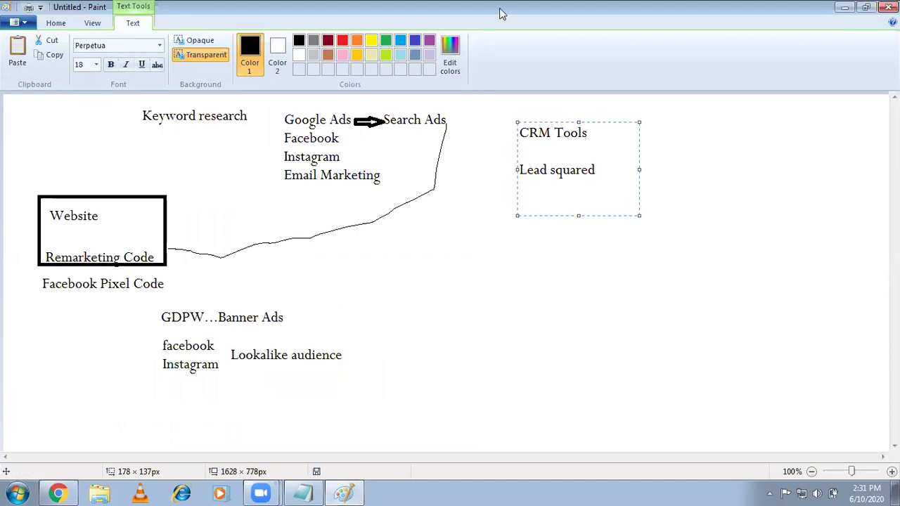
Minimize Paint to reveal the ClickFunnels home page in Chrome
{"action": "left_click", "coordinate": [842, 7]}
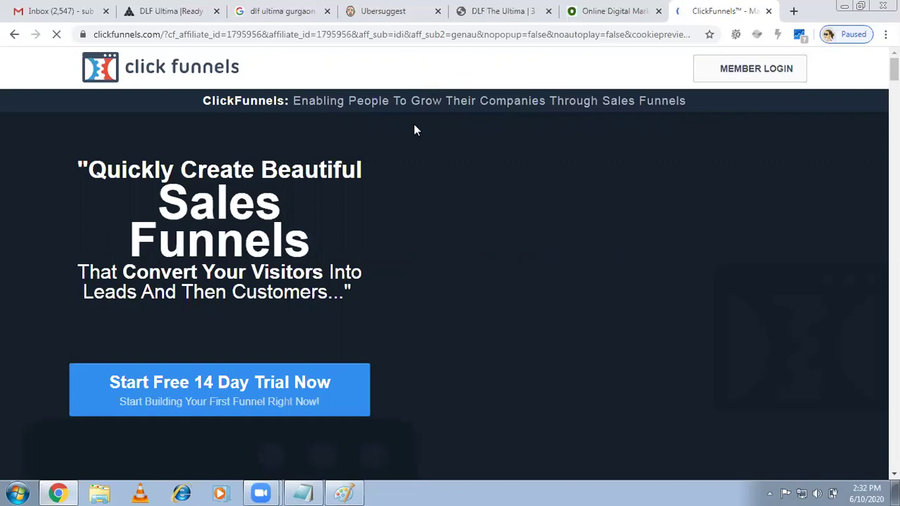
Return from the ClickFunnels home page to the Paint diagram with the CRM Tools note
{"action": "left_click", "coordinate": [344, 492]}
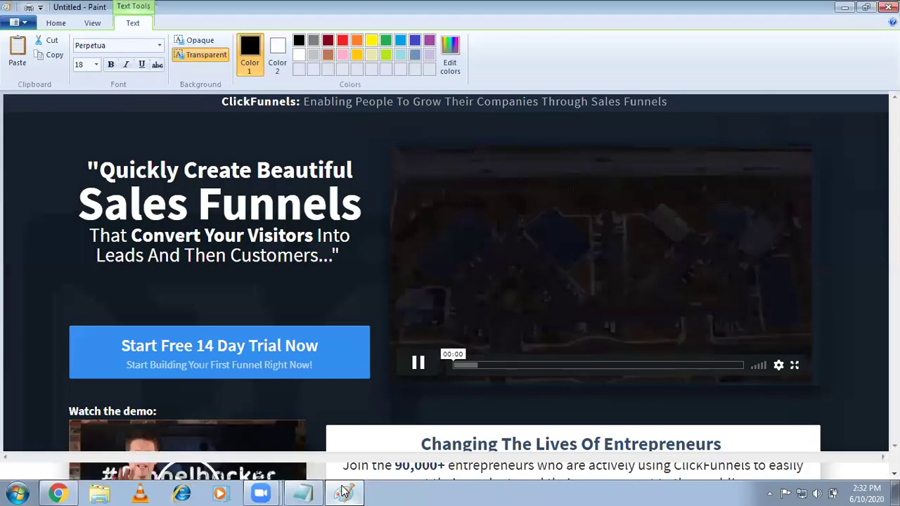